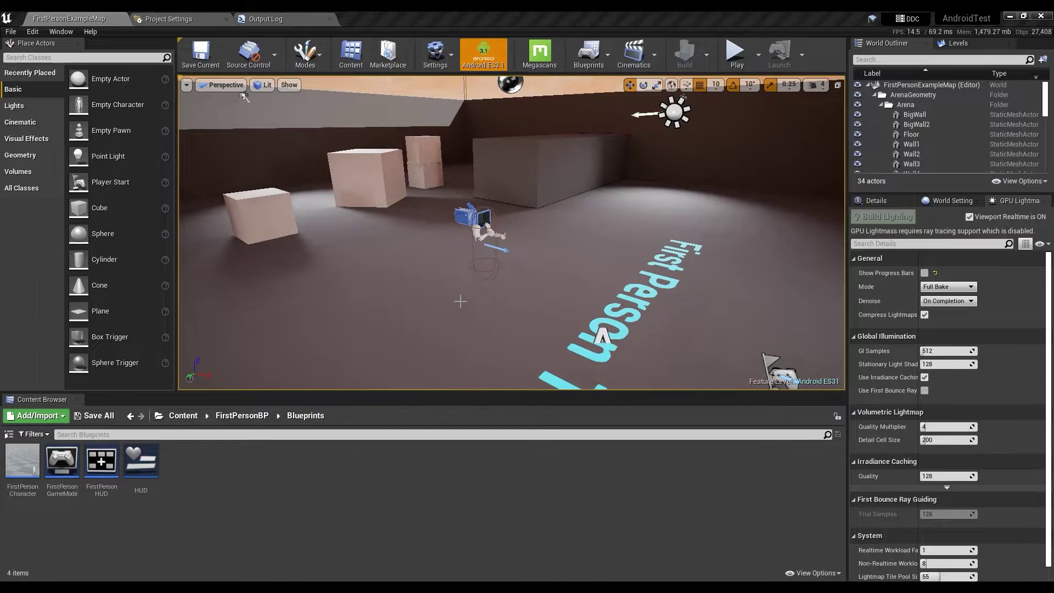
pyautogui.moveTo(460, 302); pyautogui.dragTo(667, 278, button='right')
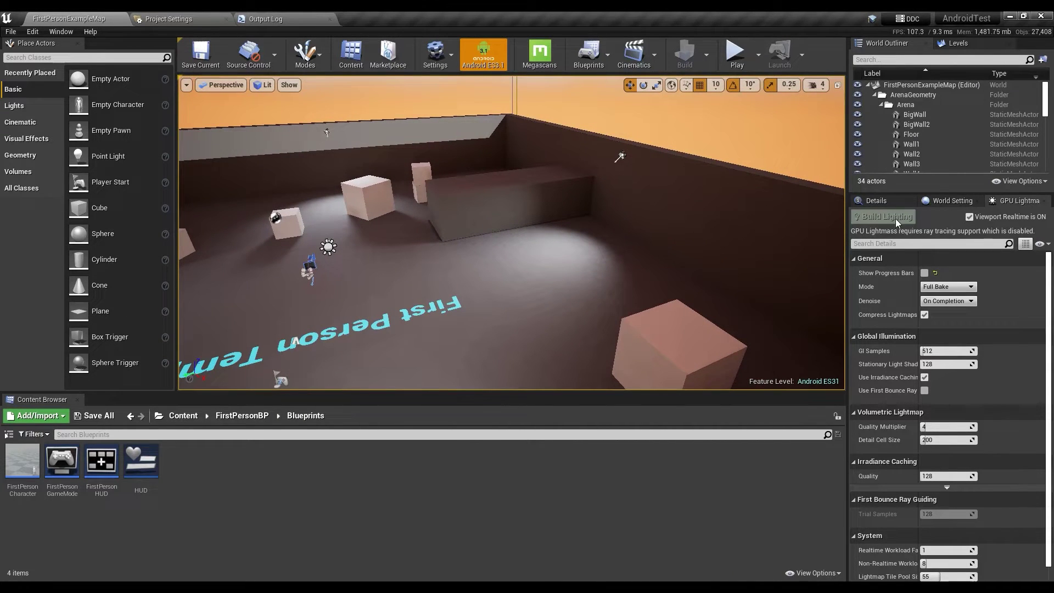
pyautogui.moveTo(567, 297); pyautogui.dragTo(495, 294, button='right')
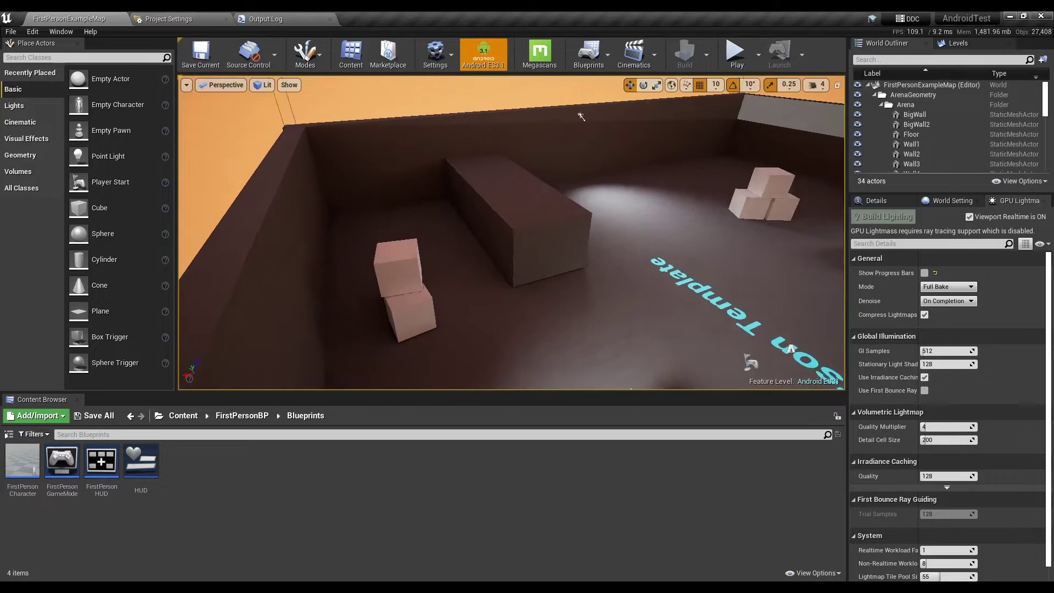
pyautogui.moveTo(528, 297); pyautogui.dragTo(541, 330, button='right')
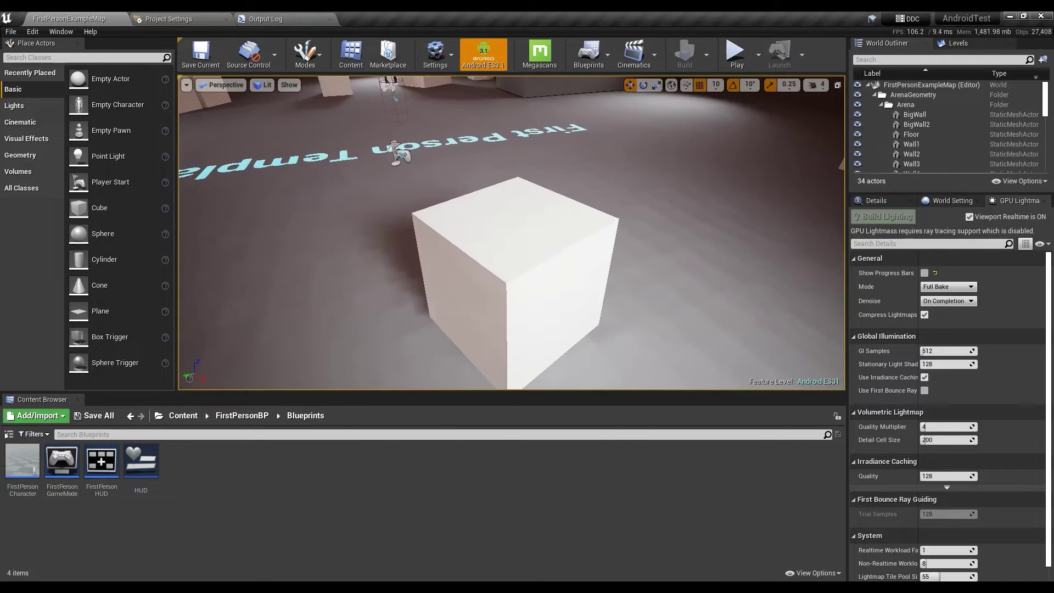
pyautogui.moveTo(541, 330); pyautogui.dragTo(440, 247, button='right')
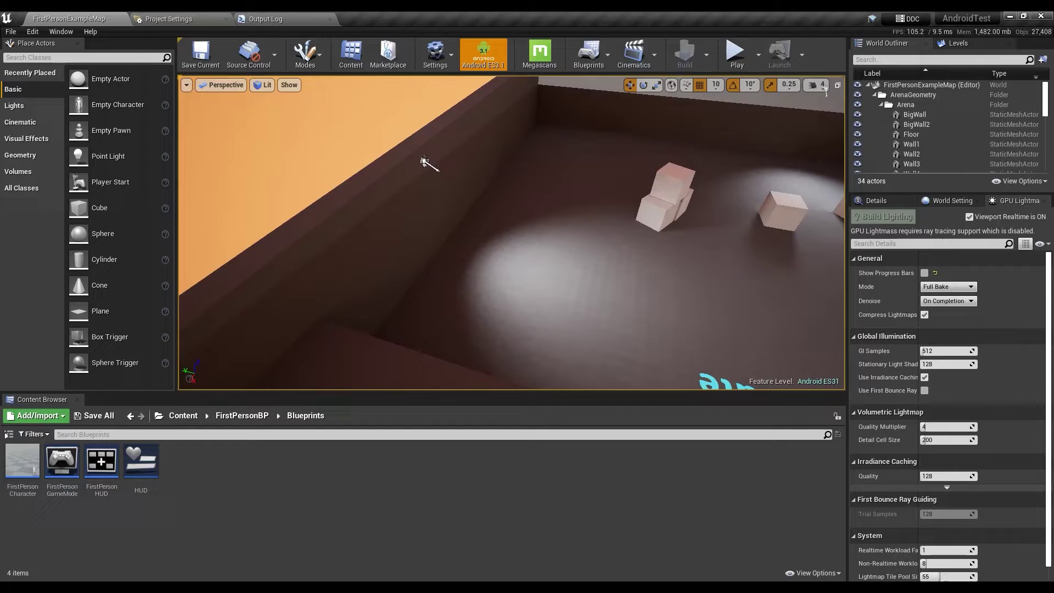
pyautogui.moveTo(428, 163); pyautogui.dragTo(527, 170, button='right')
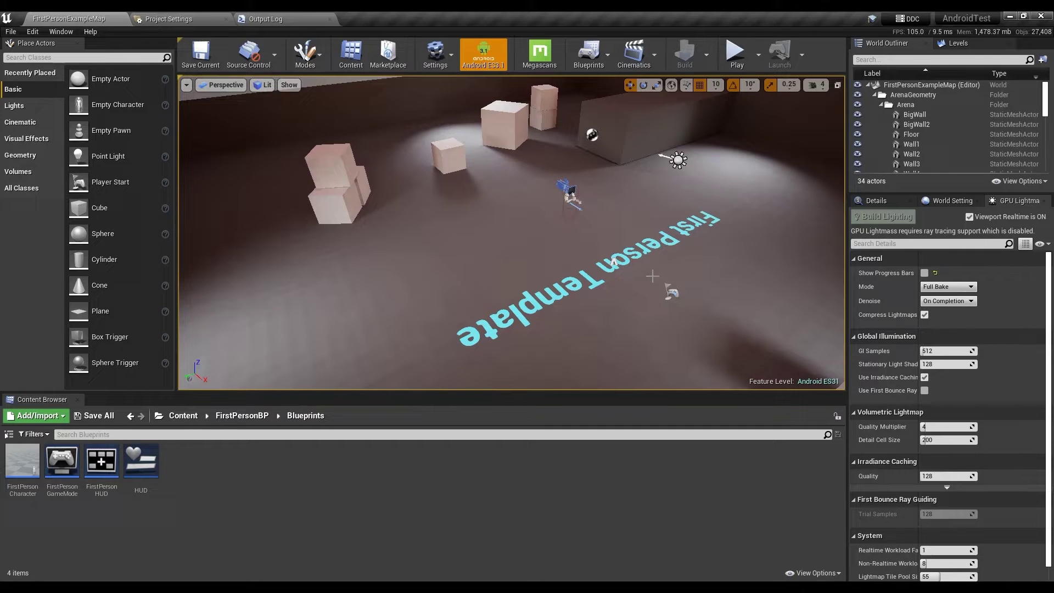
# Open the Project Settings and search for "raytrac" to find the Ray Tracing option
pyautogui.click(164, 19)
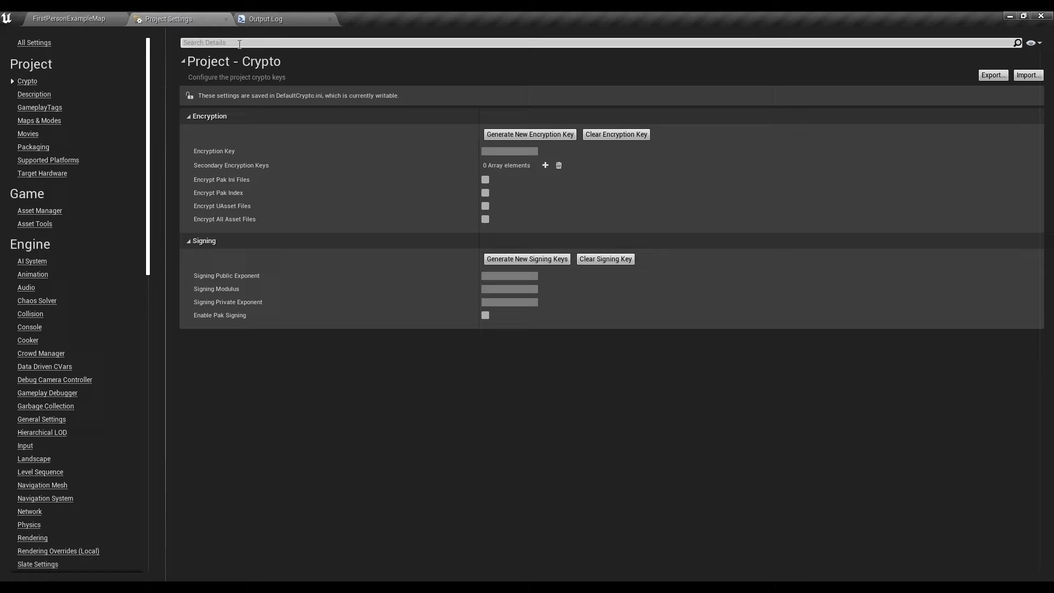
pyautogui.click(82, 18)
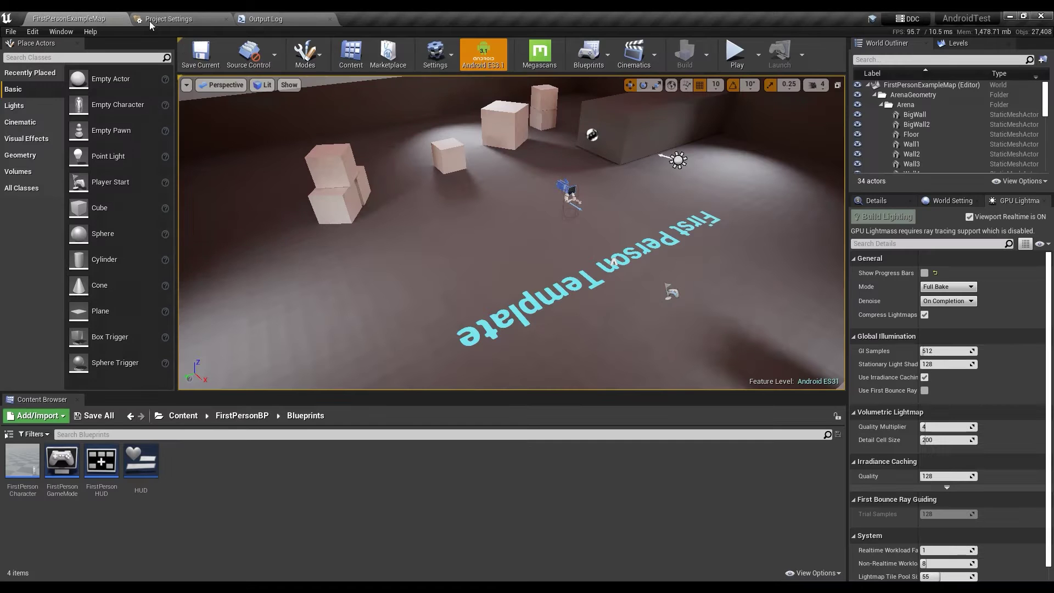
pyautogui.click(34, 31)
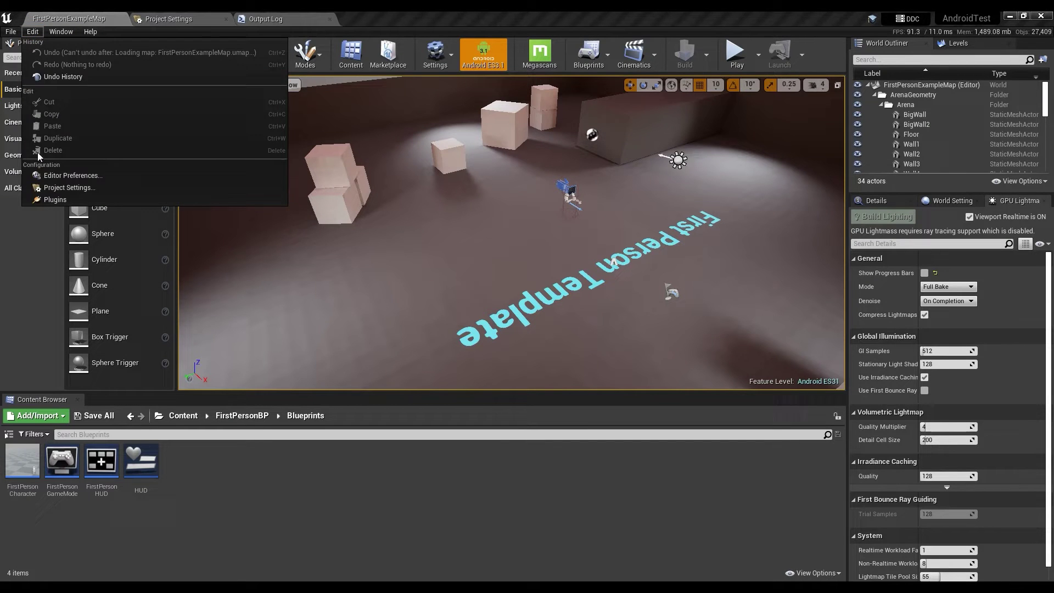
pyautogui.click(57, 189)
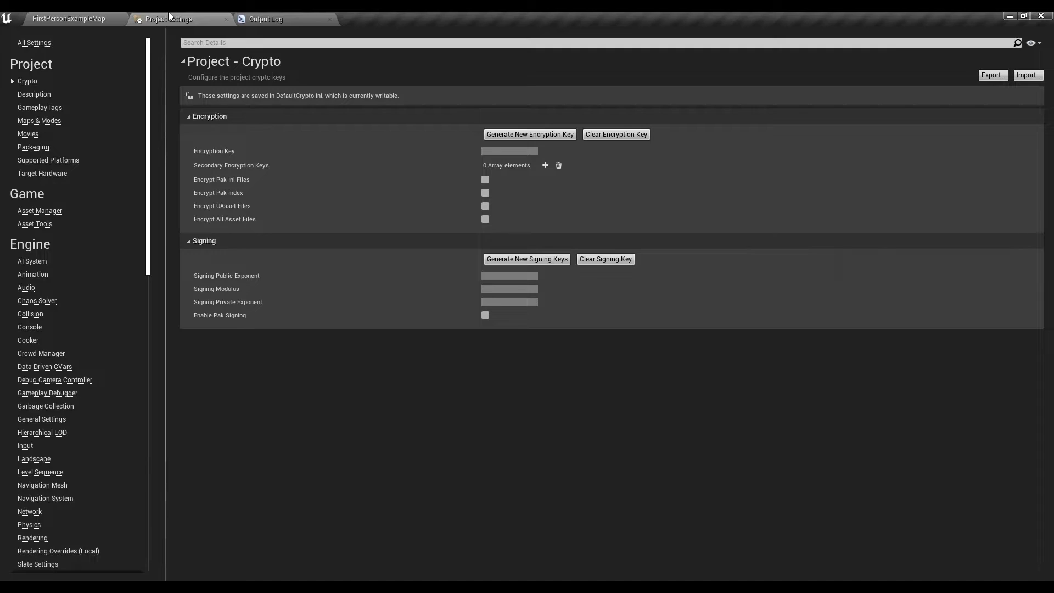
pyautogui.click(228, 43)
pyautogui.write('raytrac')
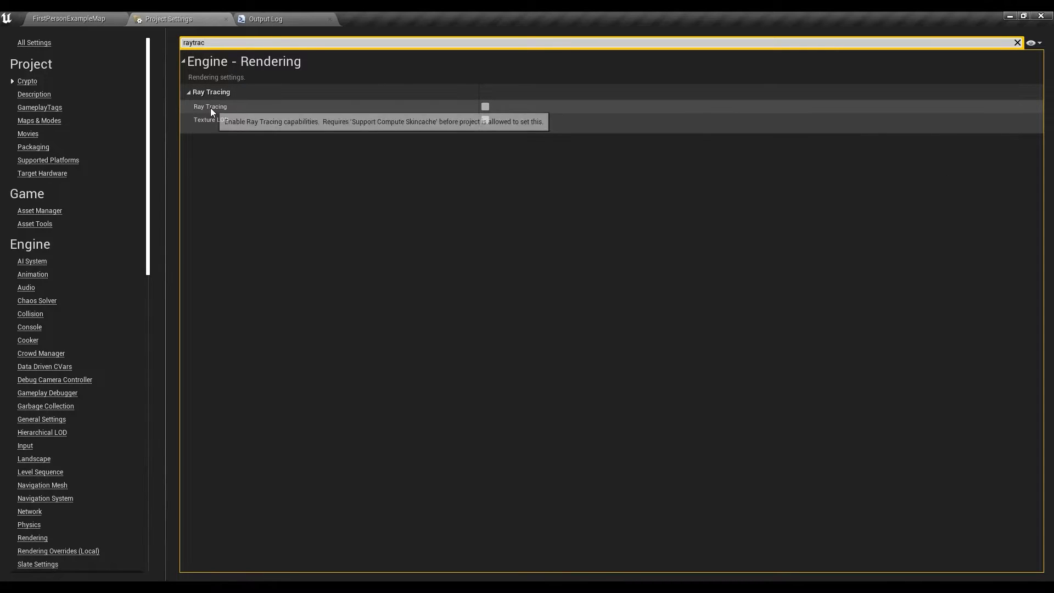
pyautogui.click(91, 15)
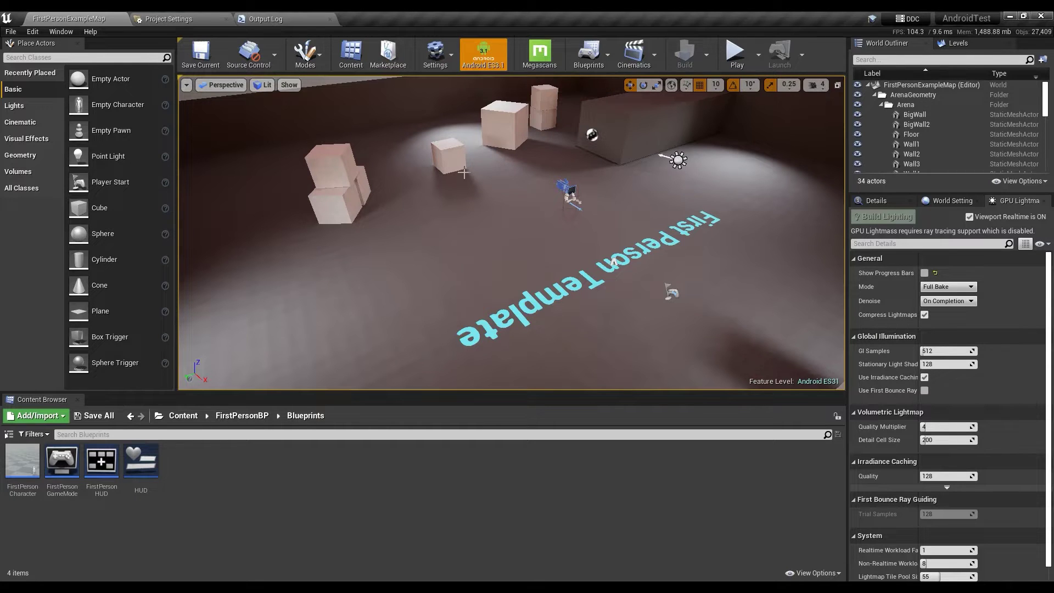
pyautogui.click(177, 19)
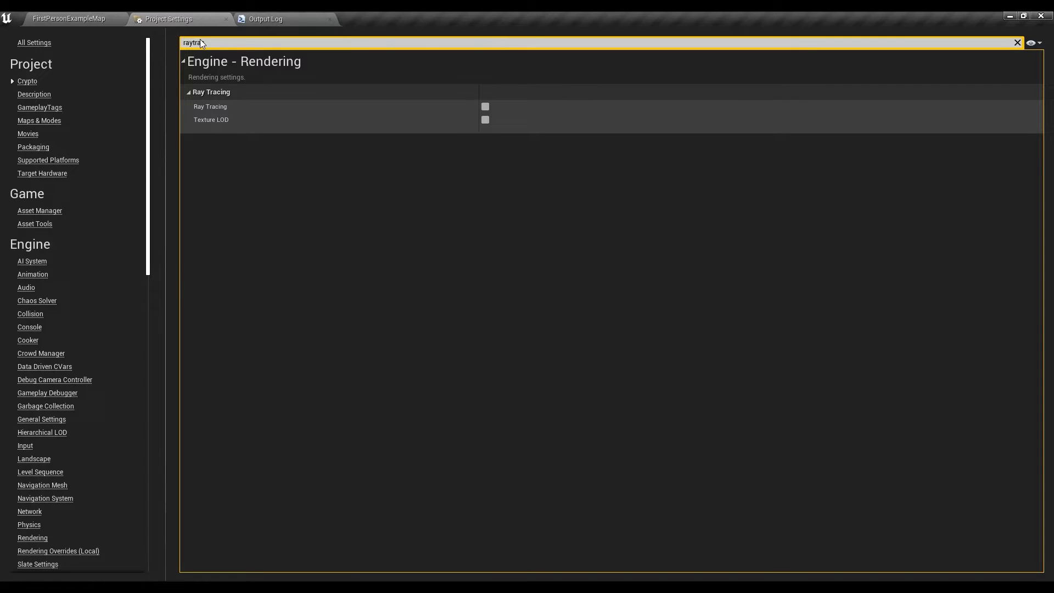
pyautogui.write('c')
pyautogui.click(98, 19)
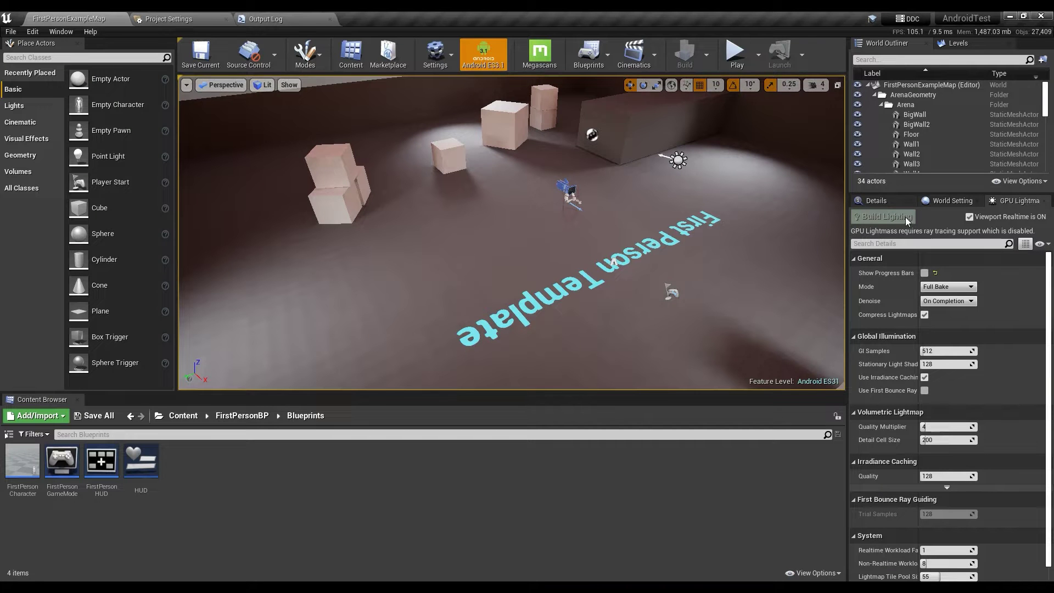
# Open the Windows platform page of the Project Settings and review the available Default RHI options
pyautogui.click(176, 19)
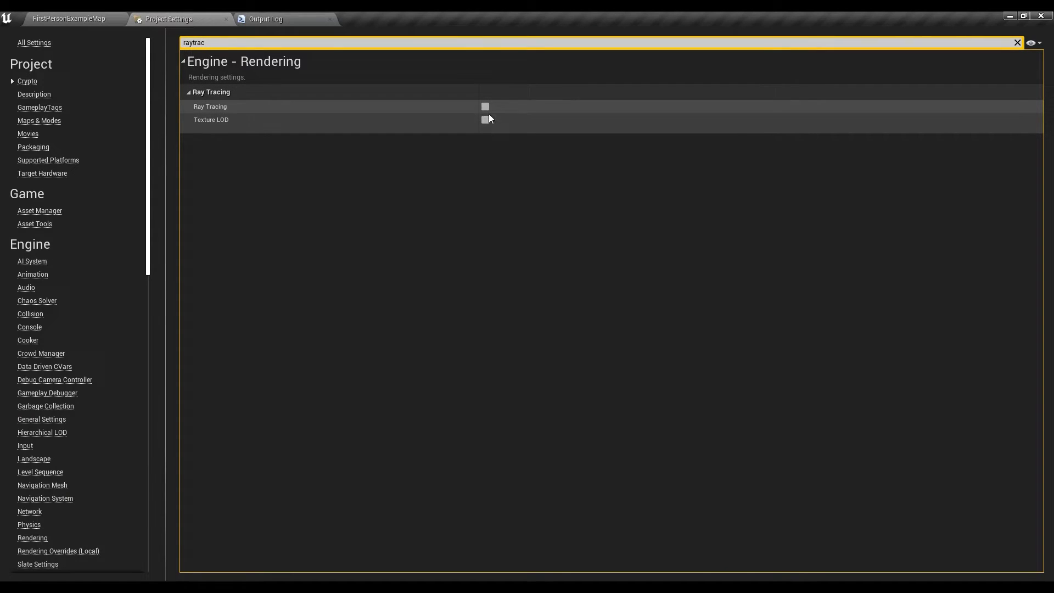
pyautogui.click(216, 43)
pyautogui.scroll(-10, 48, 419)
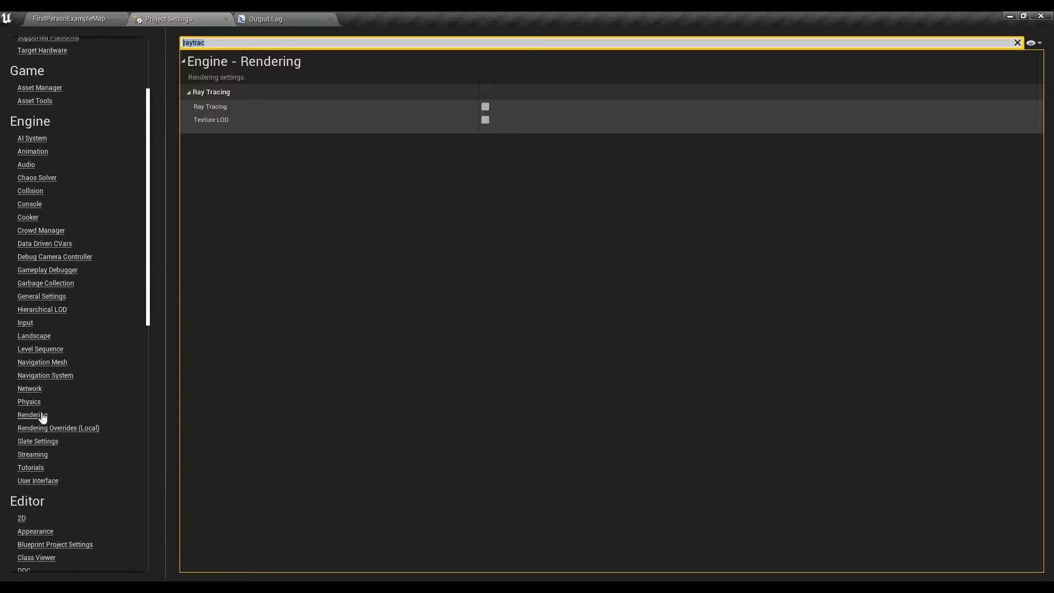
pyautogui.scroll(-3, 48, 420)
pyautogui.click(31, 538)
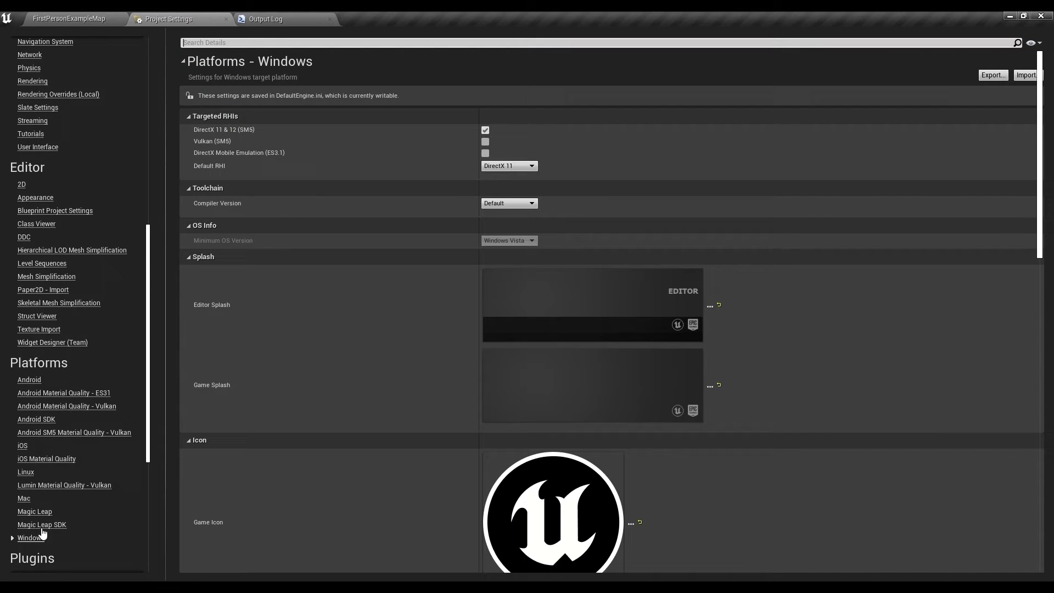
pyautogui.click(519, 166)
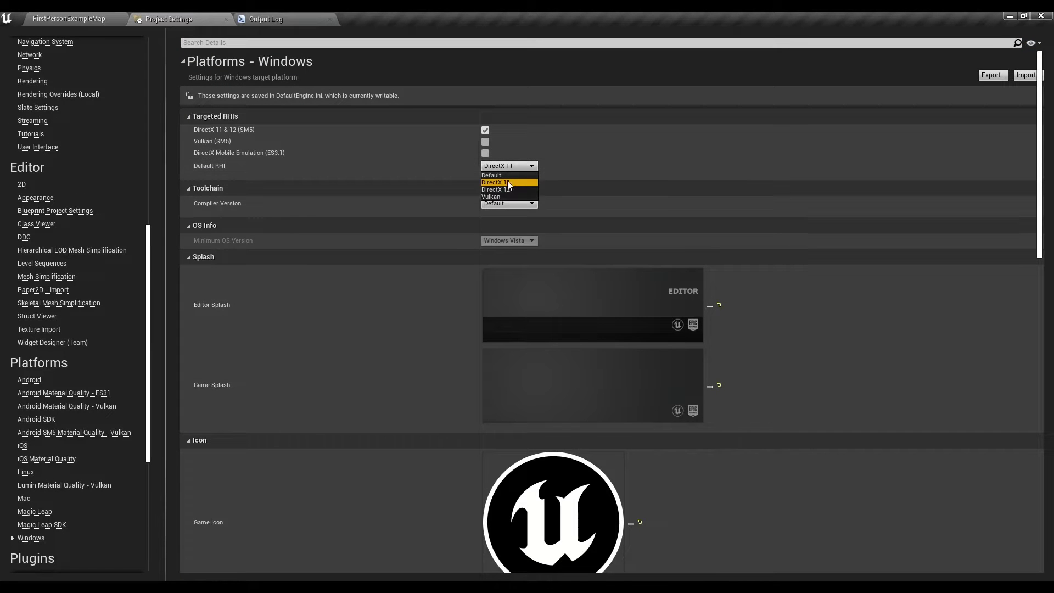
pyautogui.click(576, 192)
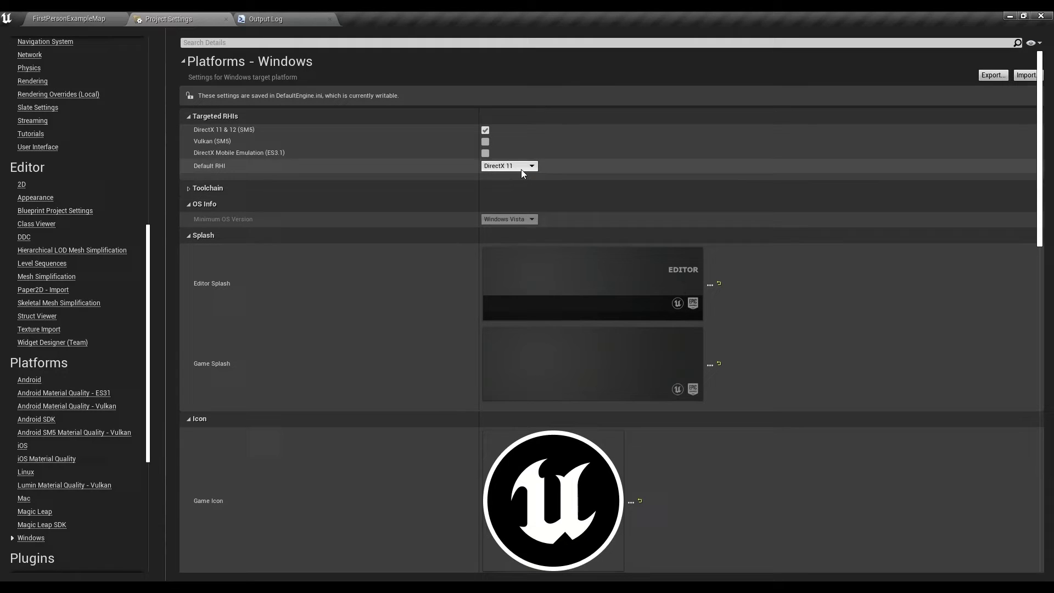
pyautogui.click(189, 188)
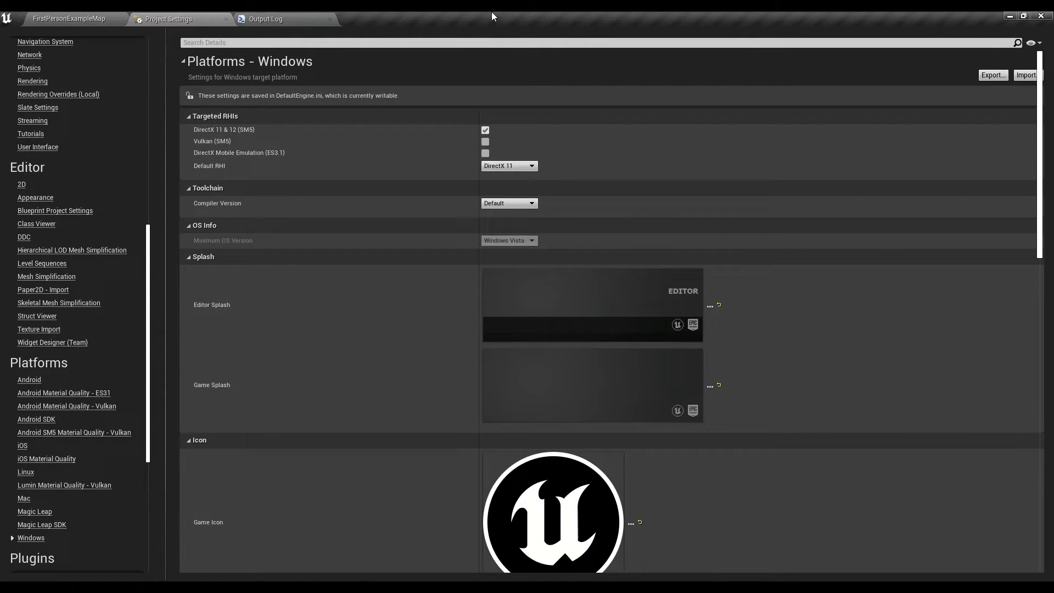
# Search the Project Settings for "virtual tex" to find the virtual texture options
pyautogui.click(58, 17)
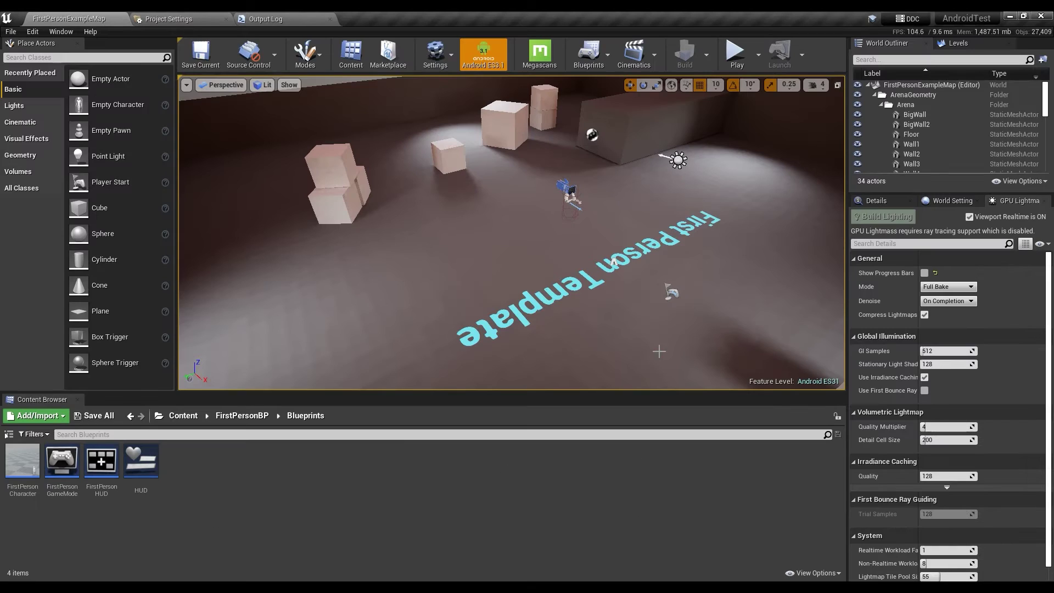
pyautogui.moveTo(486, 275)
pyautogui.mouseDown(button='right')
pyautogui.moveTo(610, 258)
pyautogui.moveTo(527, 225)
pyautogui.moveTo(468, 268)
pyautogui.mouseUp(button='right')
pyautogui.press('w')
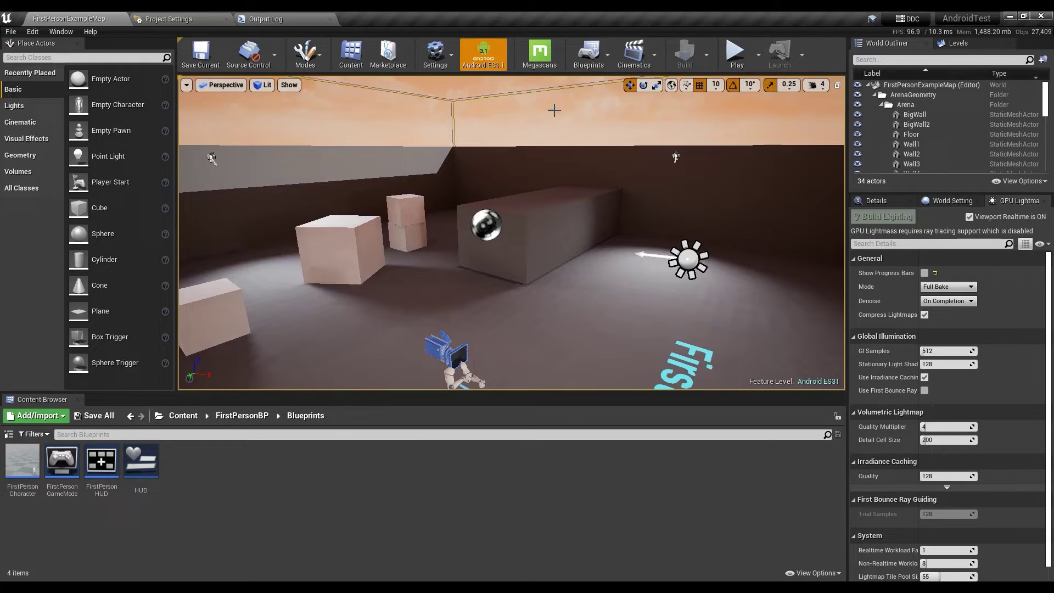
pyautogui.click(175, 18)
pyautogui.click(265, 42)
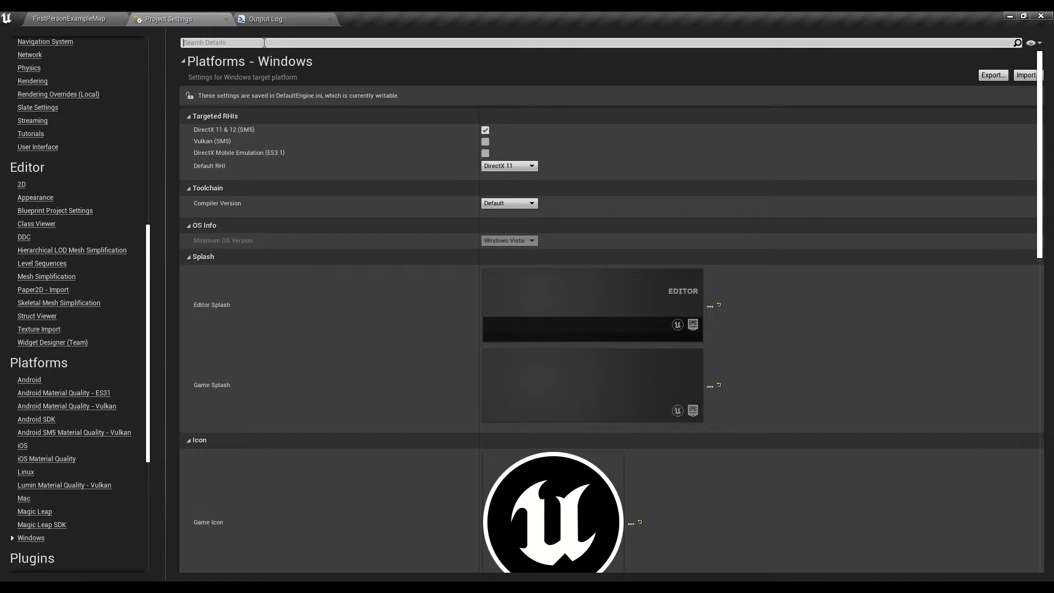
pyautogui.write('virtual')
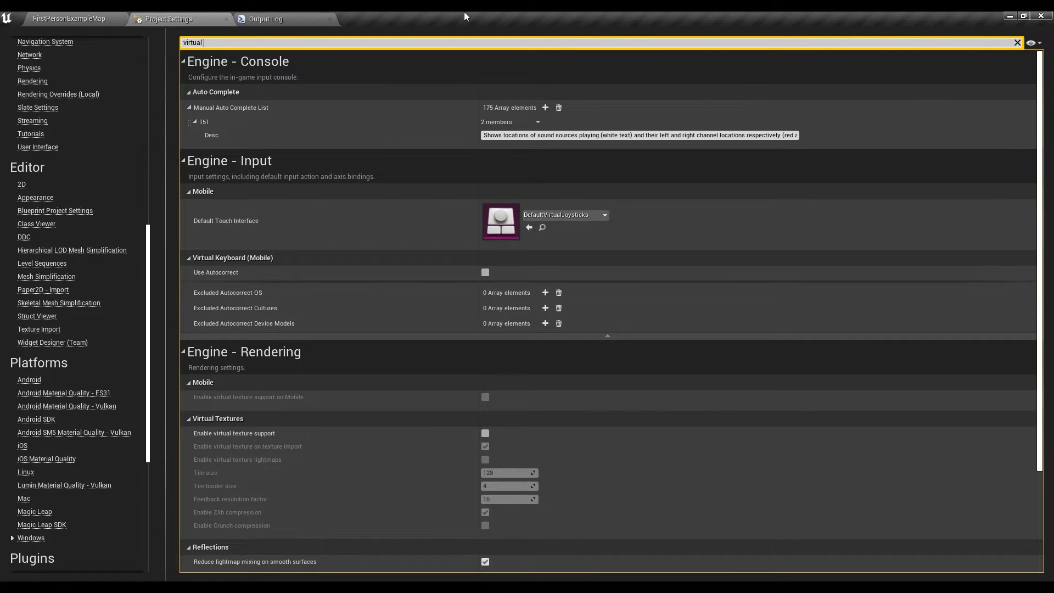
pyautogui.write(' tex')
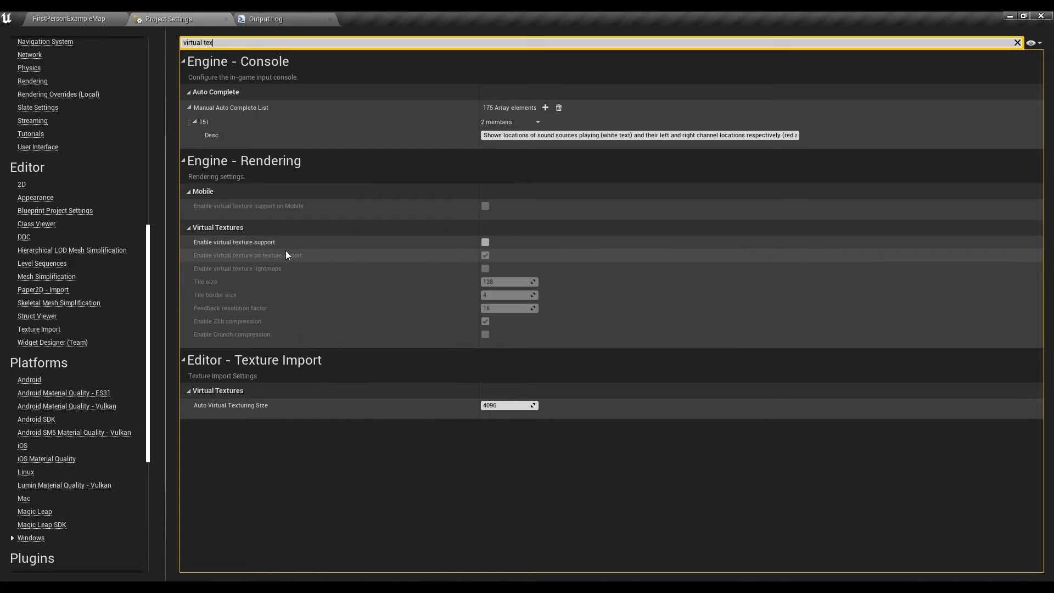
# Check the GPU Lightmass settings in the level editor against the virtual texture support option in the Project Settings
pyautogui.click(90, 17)
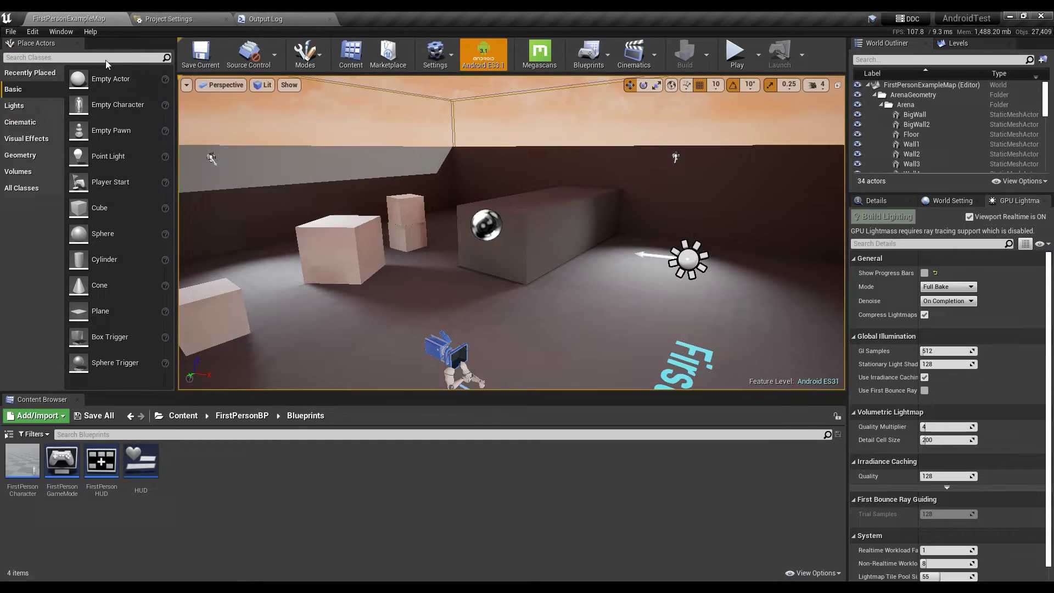
pyautogui.moveTo(487, 317); pyautogui.dragTo(459, 236, button='right')
pyautogui.click(925, 273)
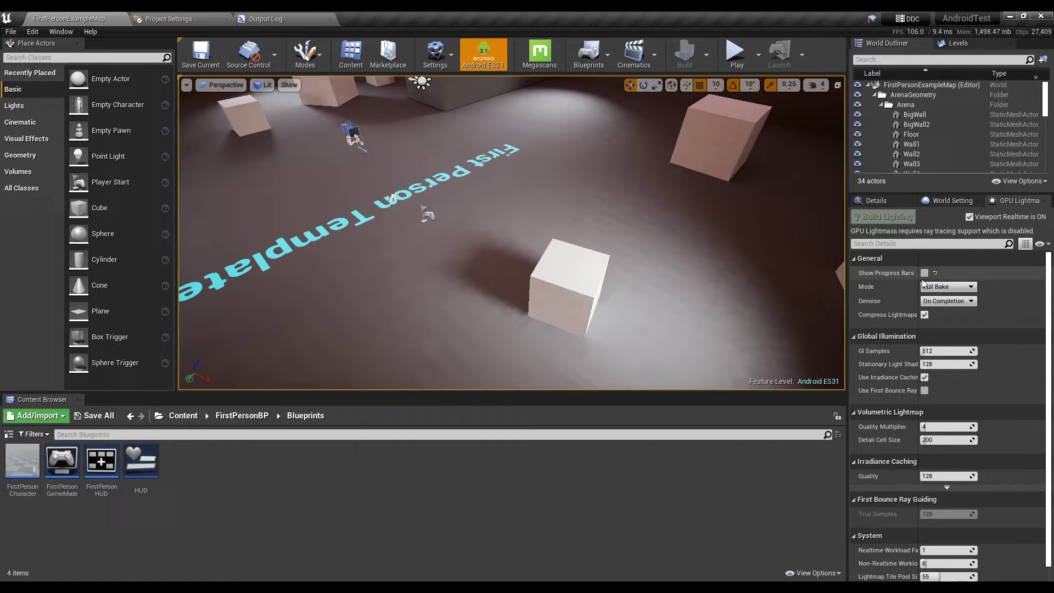
pyautogui.click(174, 16)
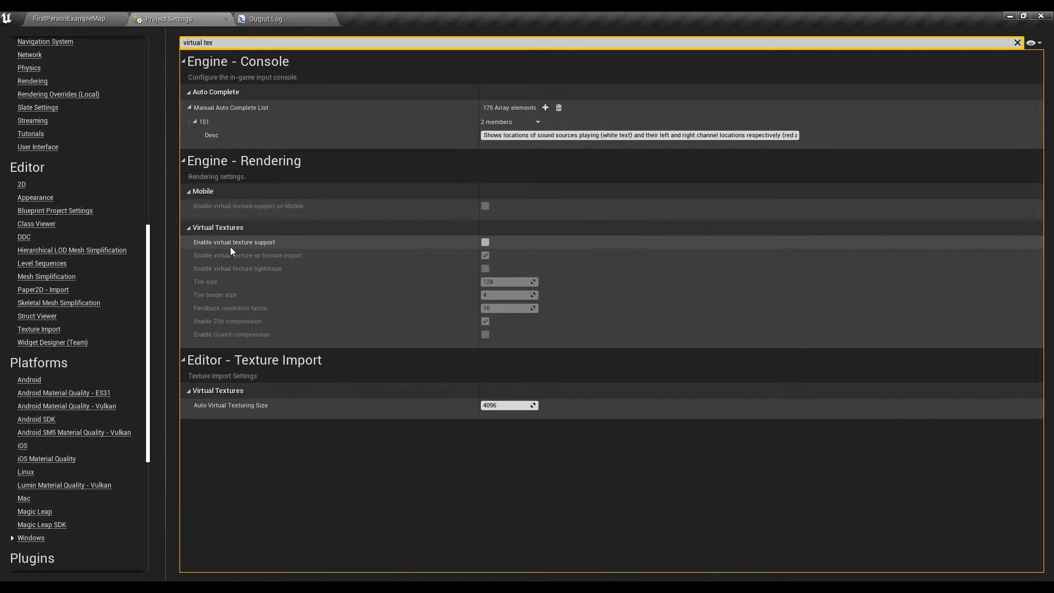
pyautogui.click(77, 18)
pyautogui.click(190, 17)
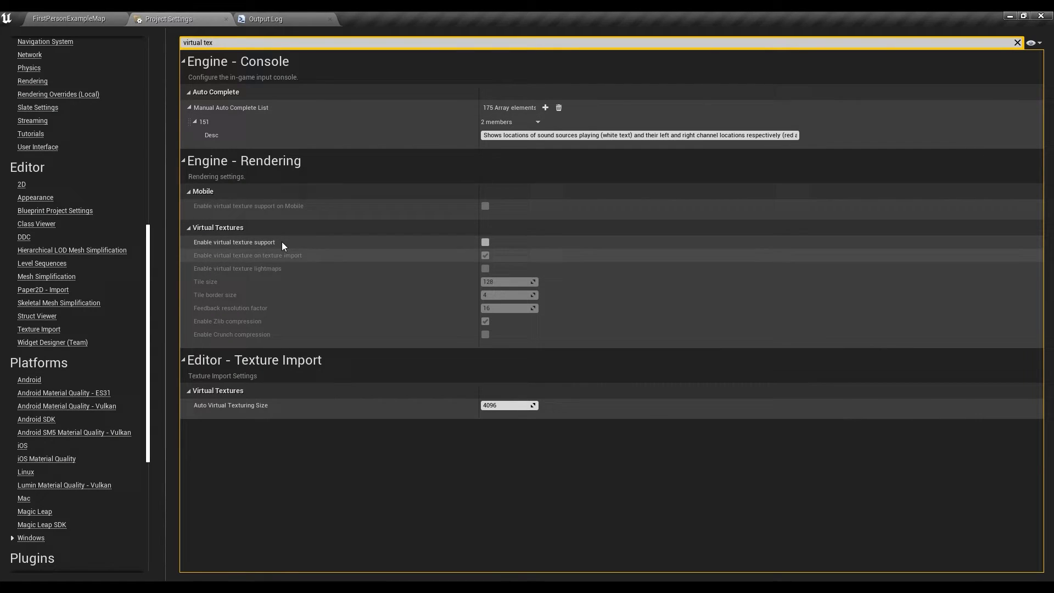
# Return to the level and examine the baked lighting and shadows around the cubes up close
pyautogui.click(109, 18)
pyautogui.moveTo(570, 265); pyautogui.dragTo(510, 239, button='right')
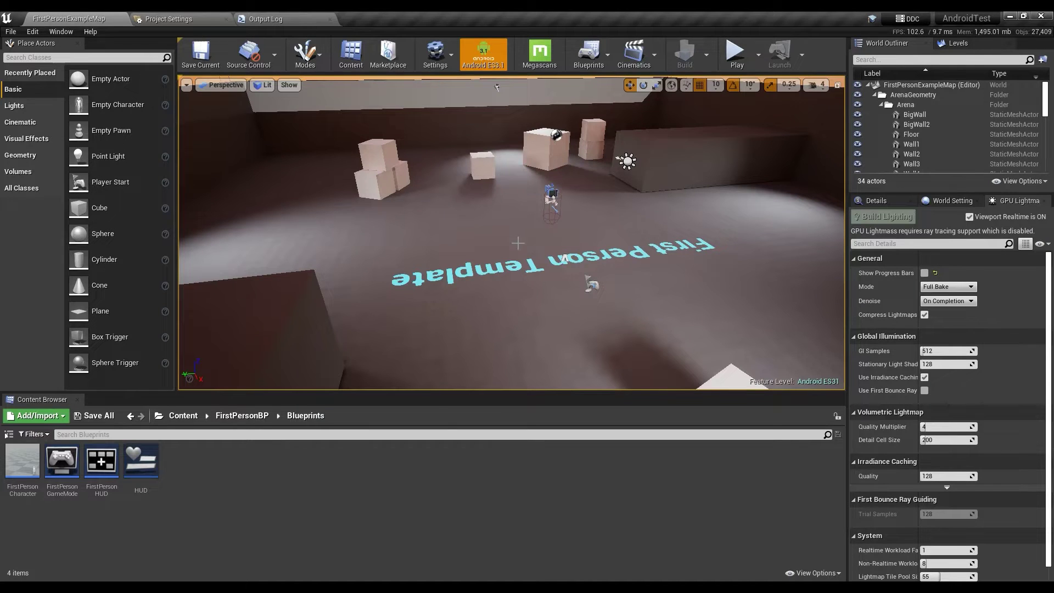
pyautogui.moveTo(543, 258); pyautogui.dragTo(588, 181, button='right')
pyautogui.moveTo(544, 236); pyautogui.dragTo(543, 236, button='right')
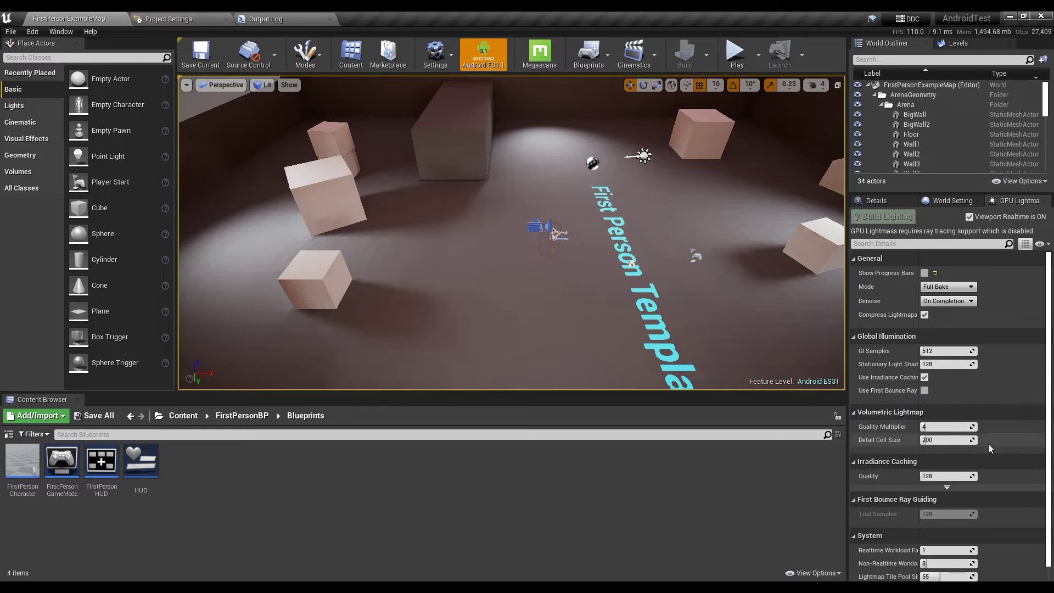
pyautogui.moveTo(567, 294)
pyautogui.mouseDown(button='right')
pyautogui.moveTo(730, 330)
pyautogui.moveTo(697, 299)
pyautogui.moveTo(703, 351)
pyautogui.moveTo(747, 379)
pyautogui.moveTo(838, 368)
pyautogui.moveTo(791, 340)
pyautogui.moveTo(785, 302)
pyautogui.moveTo(824, 264)
pyautogui.moveTo(758, 291)
pyautogui.moveTo(572, 302)
pyautogui.moveTo(538, 292)
pyautogui.moveTo(568, 295)
pyautogui.mouseUp(button='right')
pyautogui.press('w')
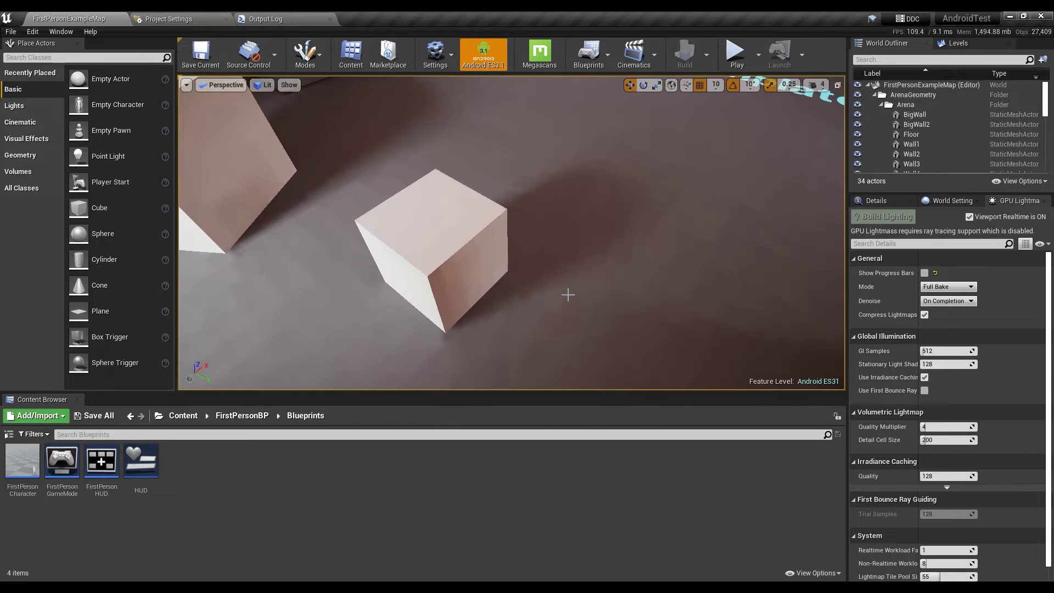
# View the HQ_Lightmap0_4 texture from the World Settings lightmap list, close it, and return to the GPU Lightmass settings
pyautogui.click(948, 199)
pyautogui.scroll(-5, 932, 444)
pyautogui.scroll(-4, 931, 446)
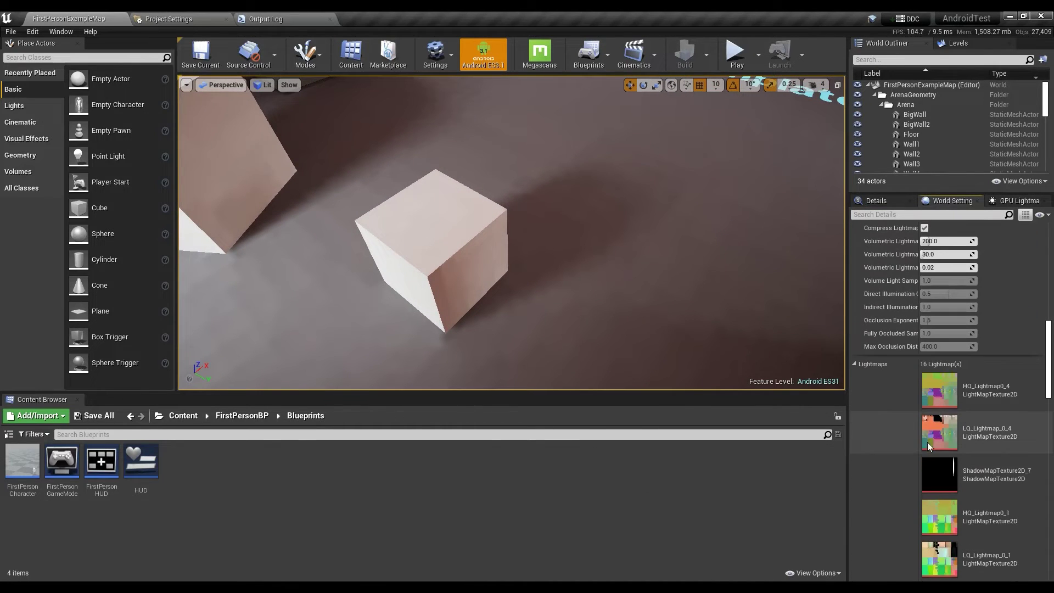
pyautogui.doubleClick(940, 390)
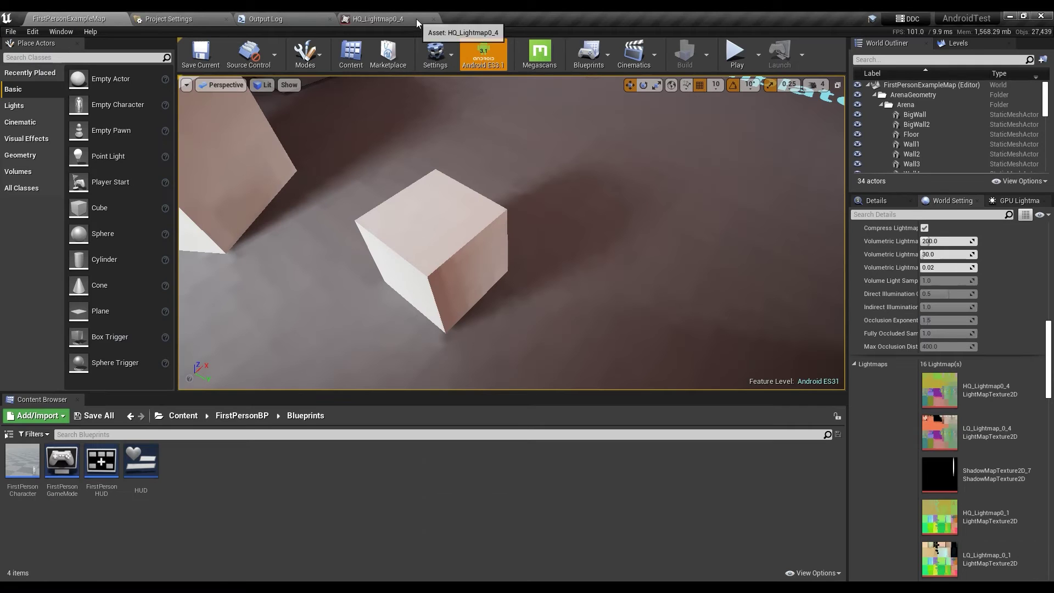
pyautogui.click(435, 19)
pyautogui.moveTo(487, 223); pyautogui.dragTo(443, 208, button='right')
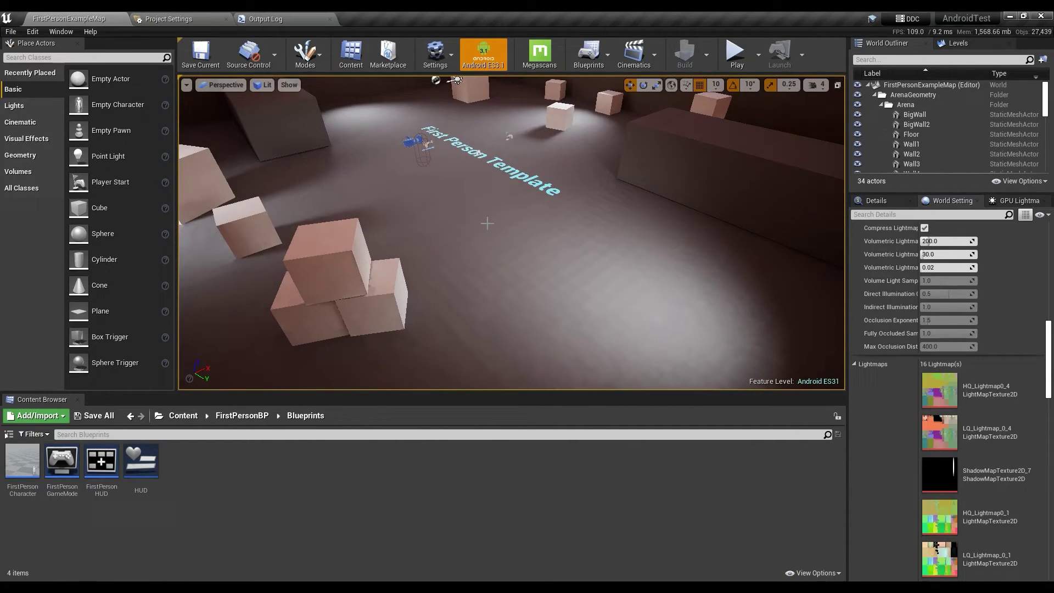
pyautogui.click(1019, 202)
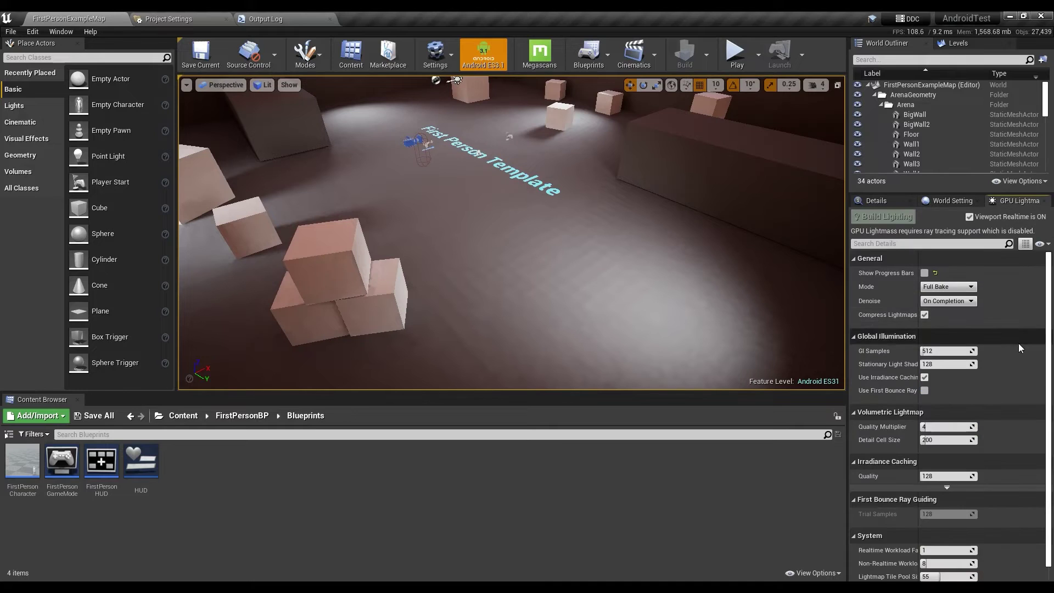
# Compare the virtual texture support options in the Project Settings with the GPU Lightmass settings in the level editor
pyautogui.click(165, 18)
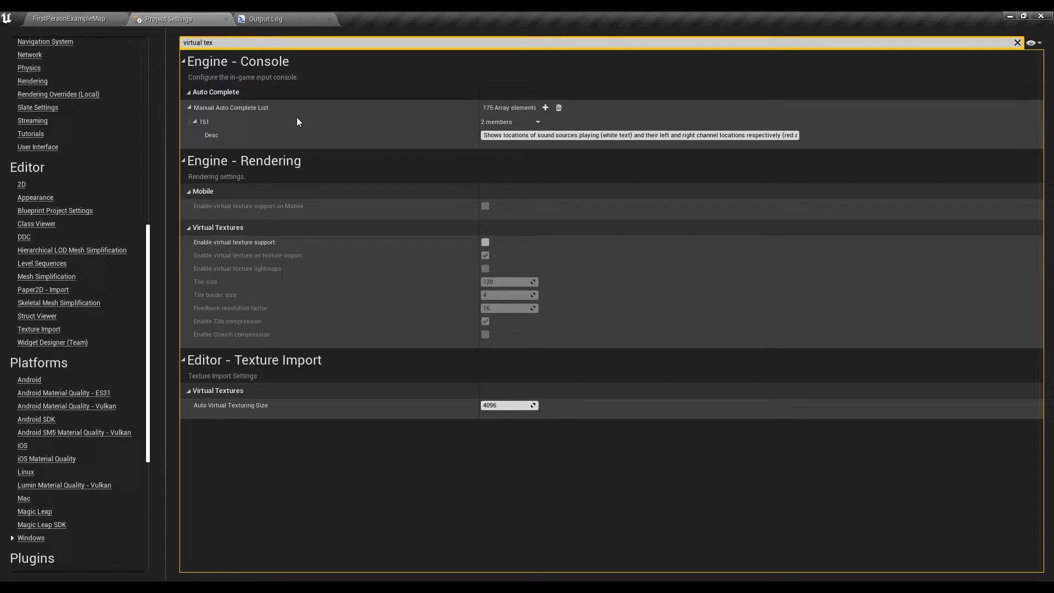
pyautogui.click(82, 18)
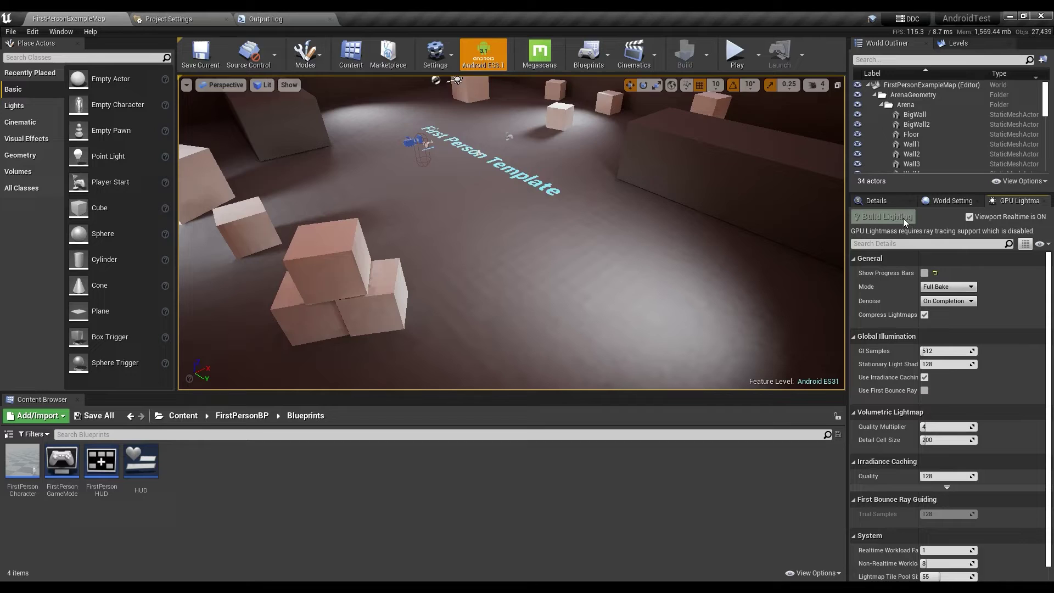
pyautogui.moveTo(488, 242); pyautogui.dragTo(559, 242, button='right')
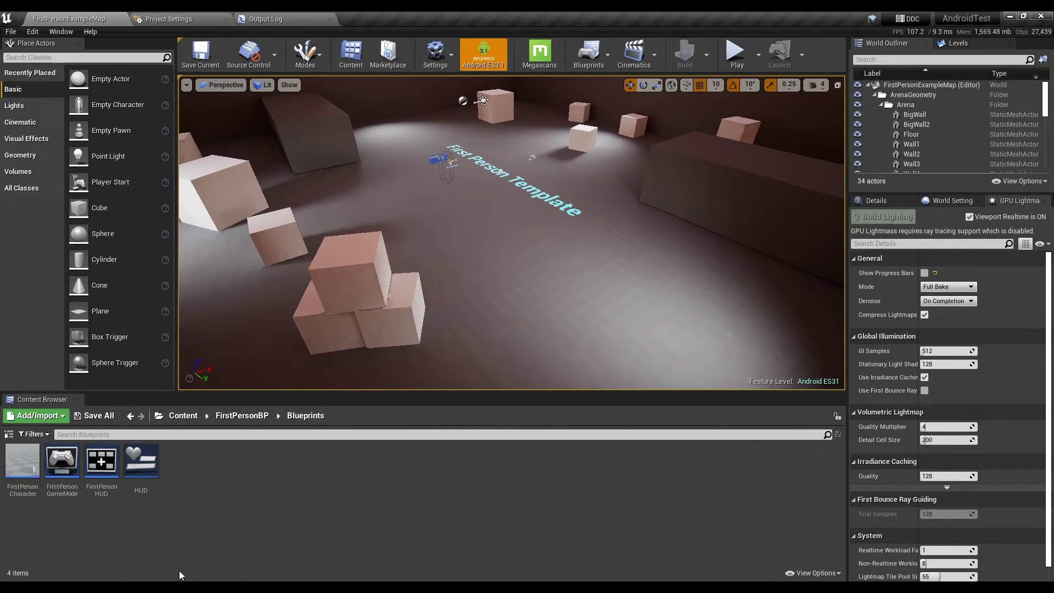
# Switch to Chrome and highlight the r.RayTracing.ForceAllRayTracingEffects 0 console command in the GPU Lightmass documentation
pyautogui.click(186, 587)
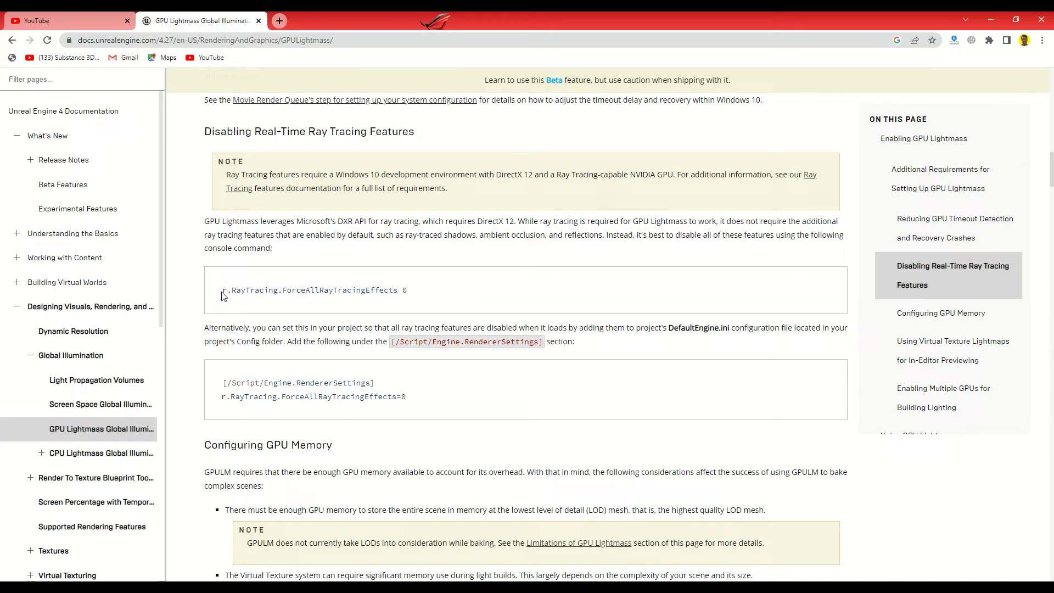
pyautogui.moveTo(224, 292); pyautogui.dragTo(411, 300)
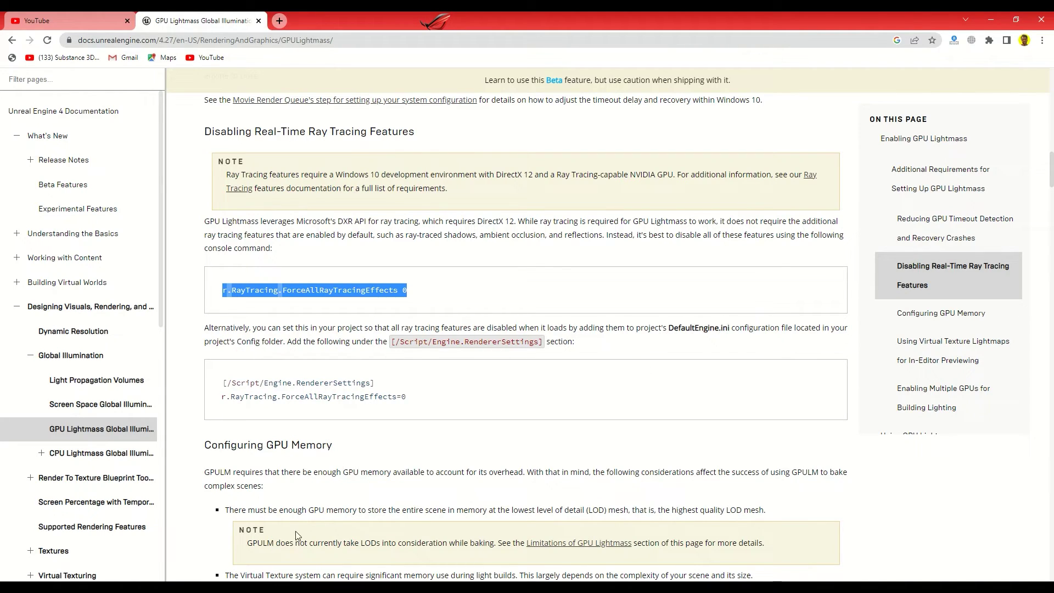
# Open DefaultEngine from the AndroidTest project's Config folder for editing in Notepad and find the [/Script/Engine.RendererSettings] section
pyautogui.hotkey('alt', 'Tab')
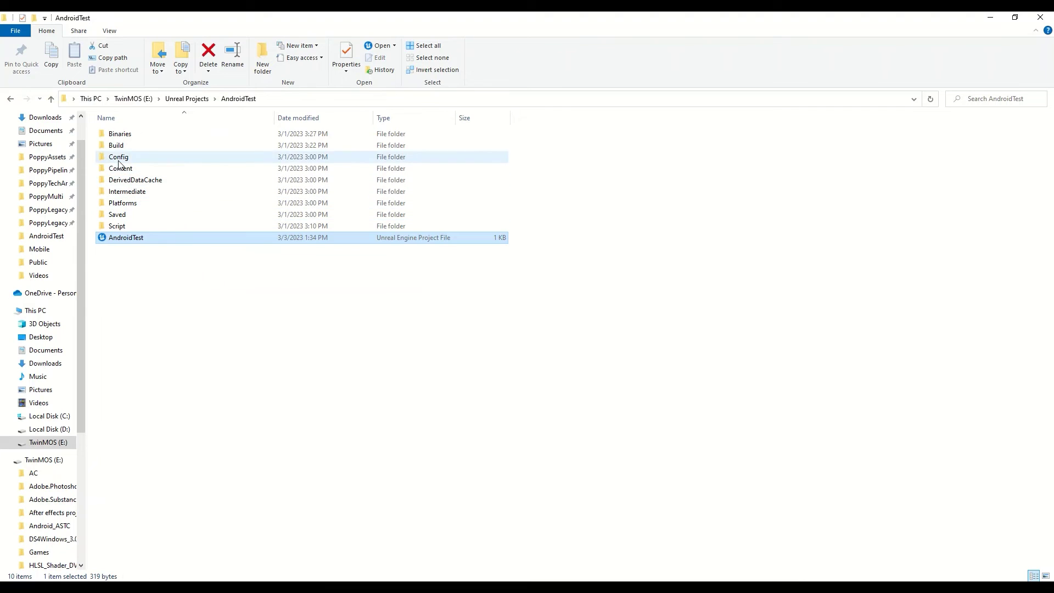
pyautogui.doubleClick(138, 156)
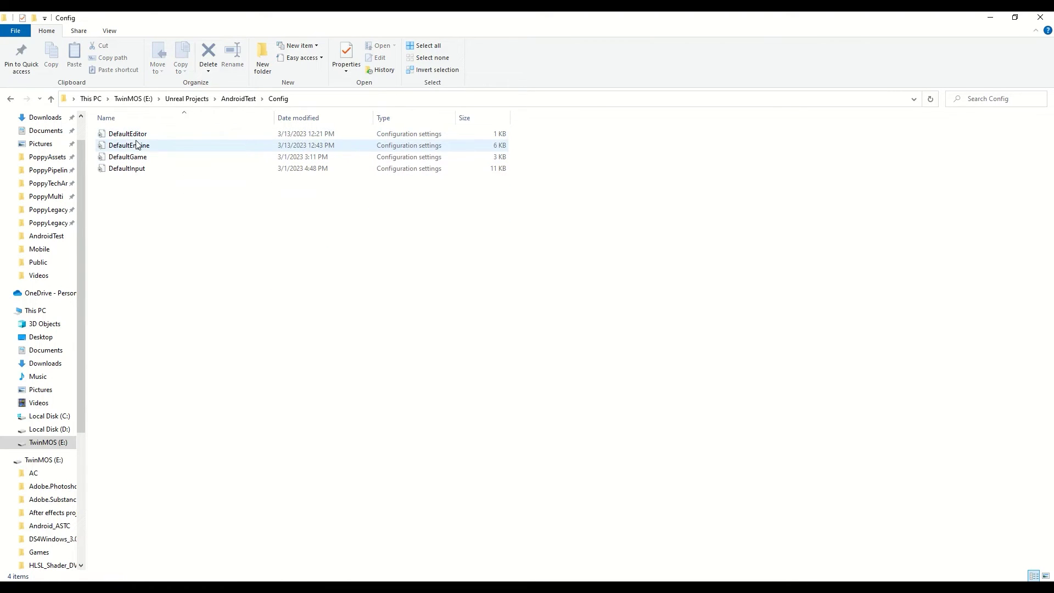
pyautogui.click(126, 147)
pyautogui.rightClick(128, 145)
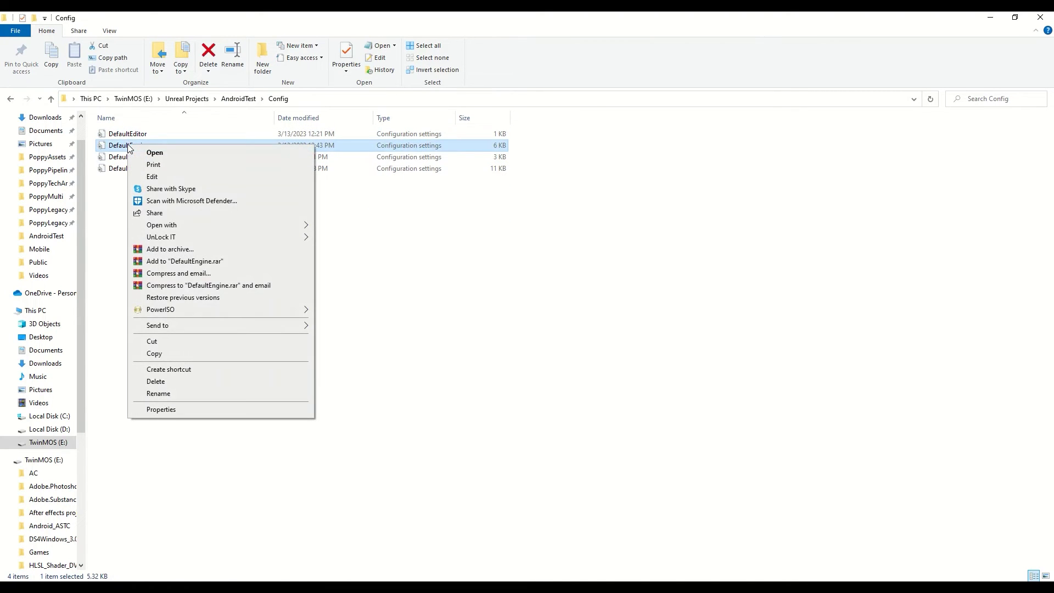
pyautogui.click(152, 177)
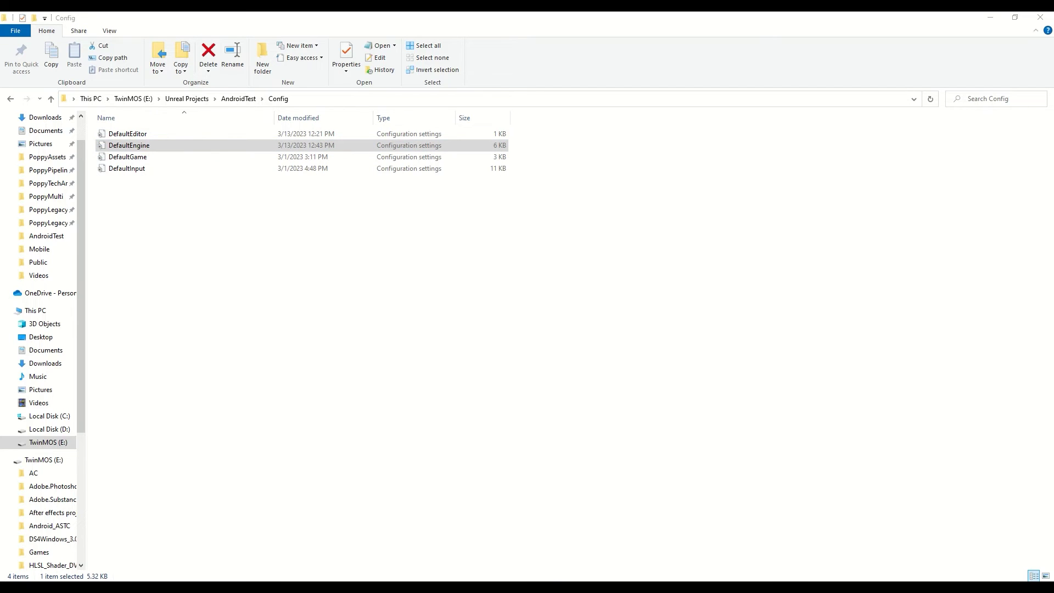
pyautogui.scroll(-4, 469, 216)
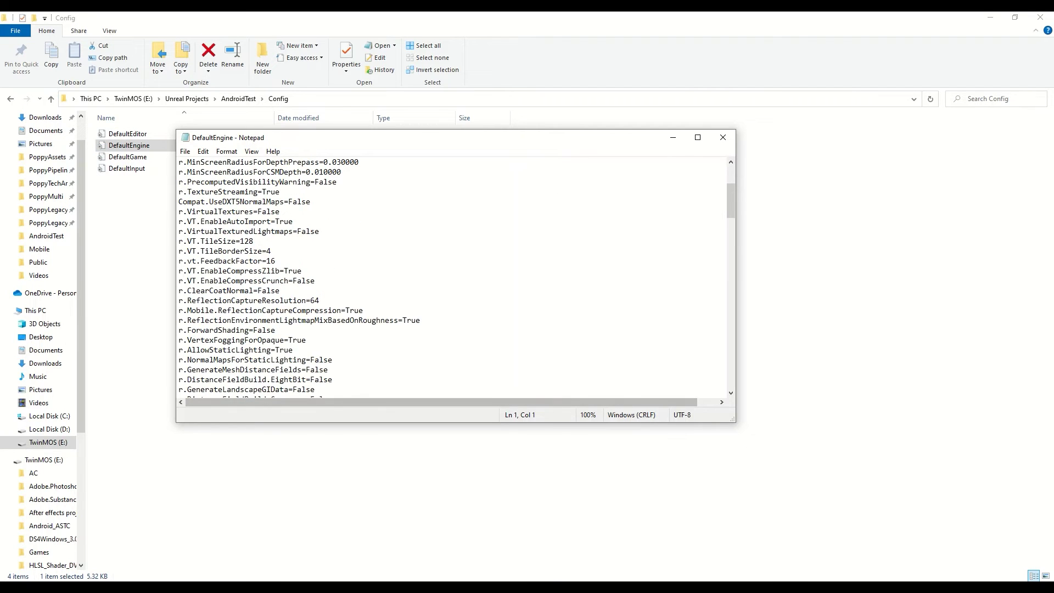
pyautogui.moveTo(729, 199); pyautogui.dragTo(730, 168)
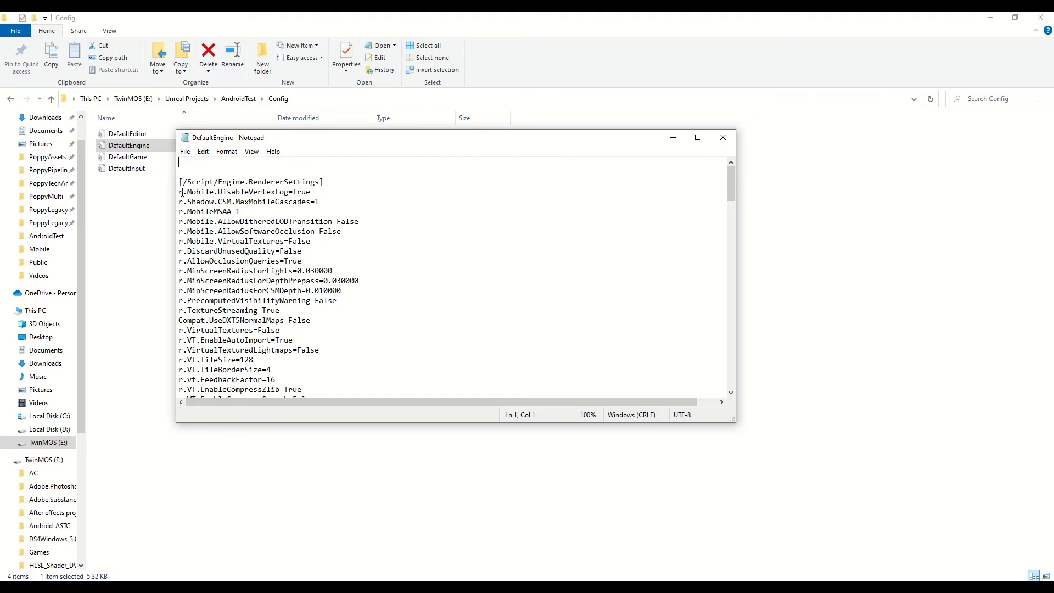
# Start a new line r.raytracing.forceall under [/Script/Engine.RendererSettings] and move the Notepad window clear of the documentation's code example
pyautogui.press('Return')
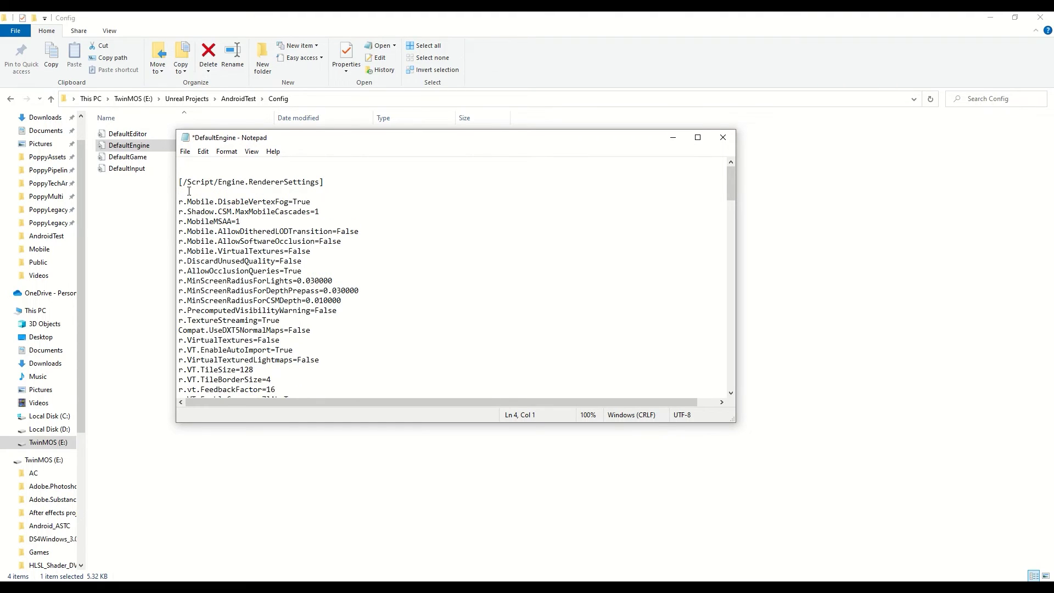
pyautogui.write('r.raytracing.forceall')
pyautogui.hotkey('alt', 'Tab')
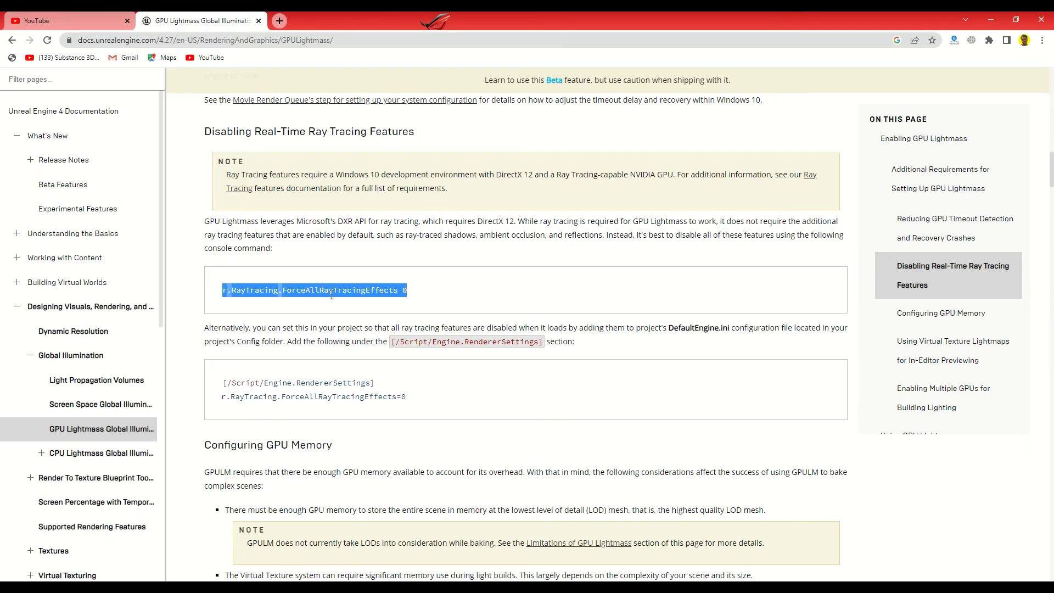
pyautogui.hotkey('alt', 'Tab')
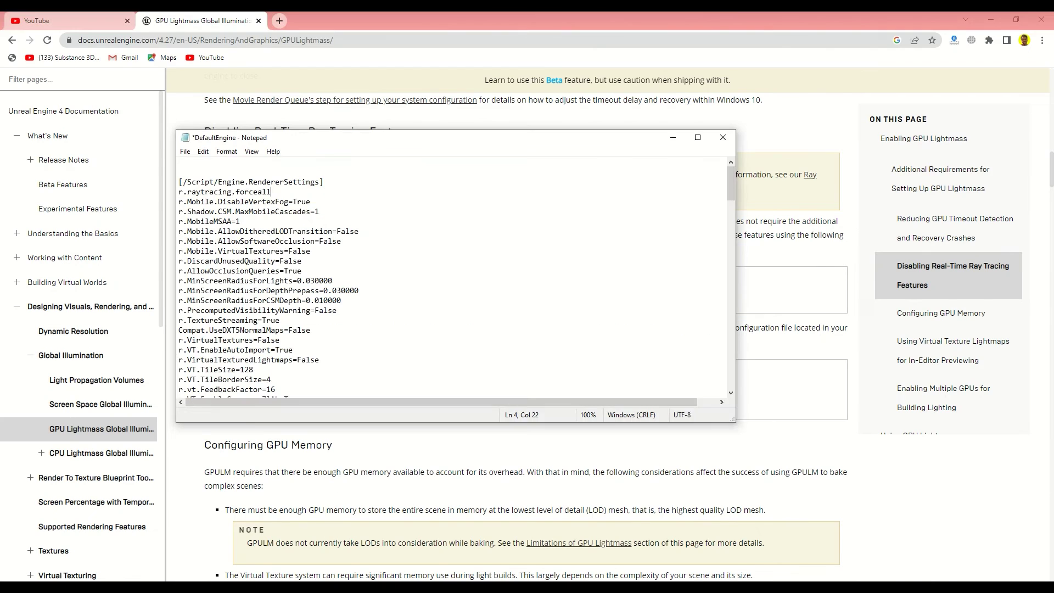
pyautogui.moveTo(328, 141); pyautogui.dragTo(593, 109)
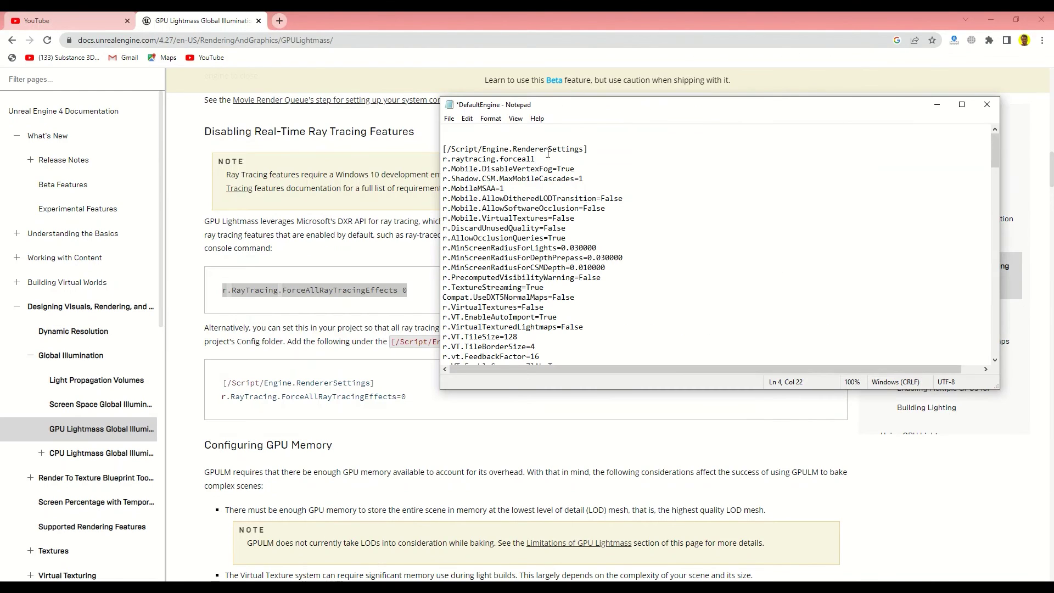
# Replace the partial line with r.RayTracing.ForceAllRayTracingEffects=0 copied from the documentation, then save and close DefaultEngine
pyautogui.moveTo(407, 398); pyautogui.dragTo(221, 398)
pyautogui.hotkey('ctrl', 'c')
pyautogui.hotkey('alt', 'Tab')
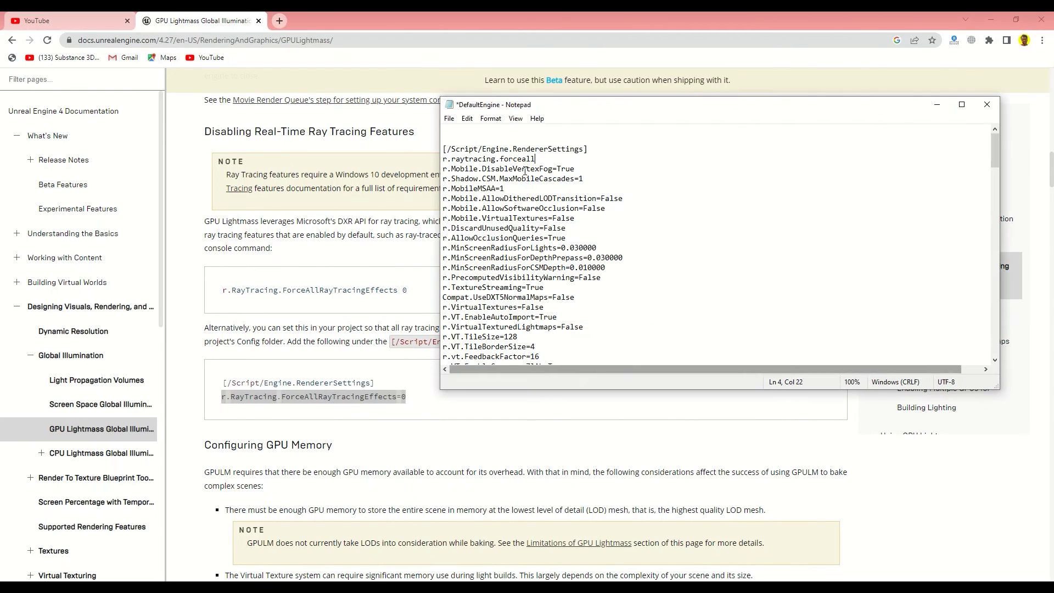
pyautogui.moveTo(537, 159); pyautogui.dragTo(444, 158)
pyautogui.hotkey('ctrl', 'v')
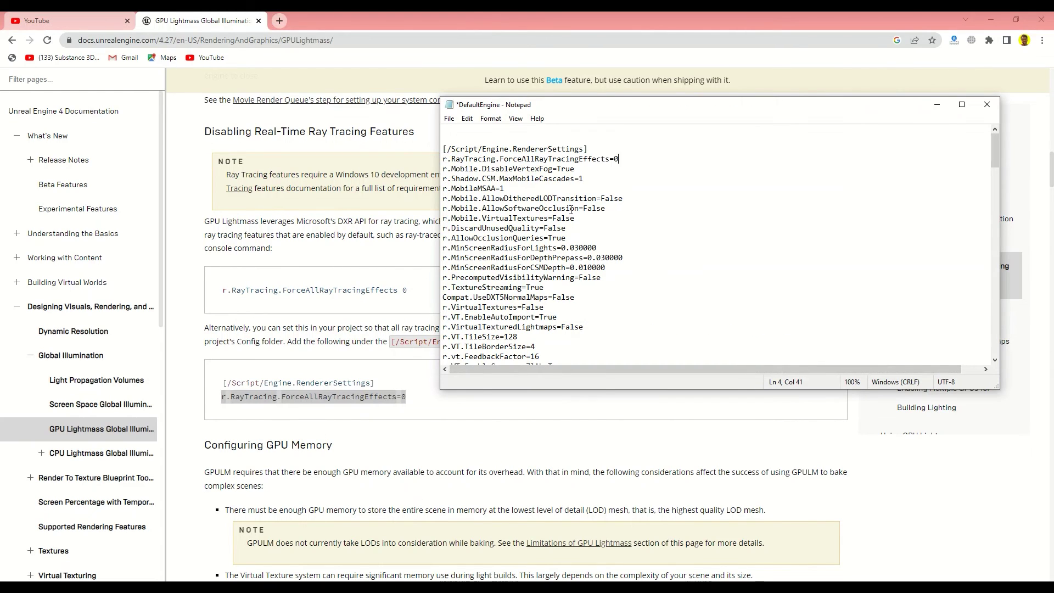
pyautogui.hotkey('ctrl', 's')
pyautogui.click(987, 106)
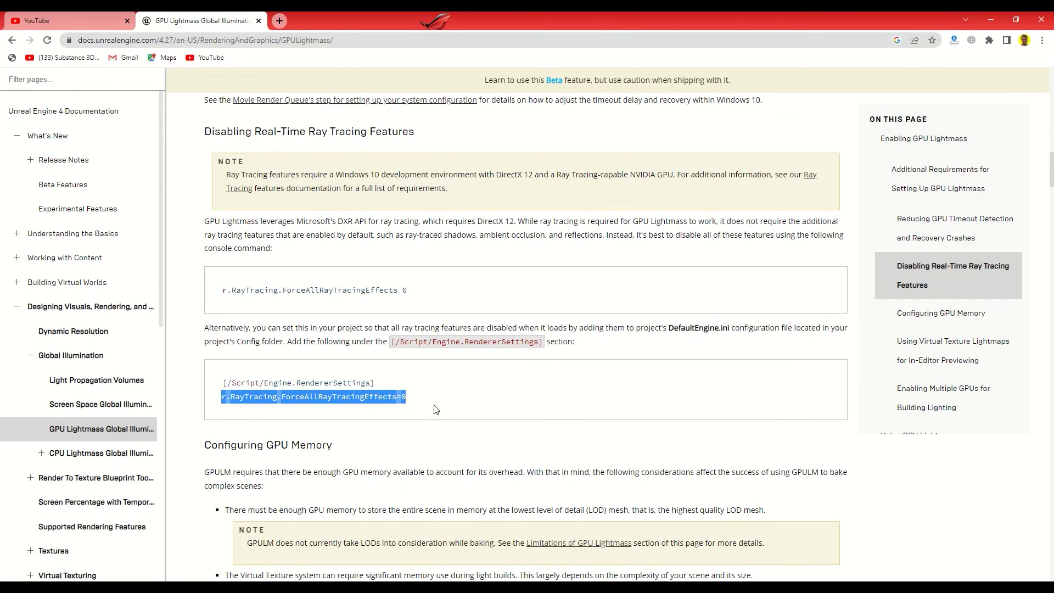
# Return to the Unreal Editor level and examine the baked lighting on the arena's cubes, walls and floor from several angles
pyautogui.scroll(-3, 449, 354)
pyautogui.hotkey('alt', 'Tab')
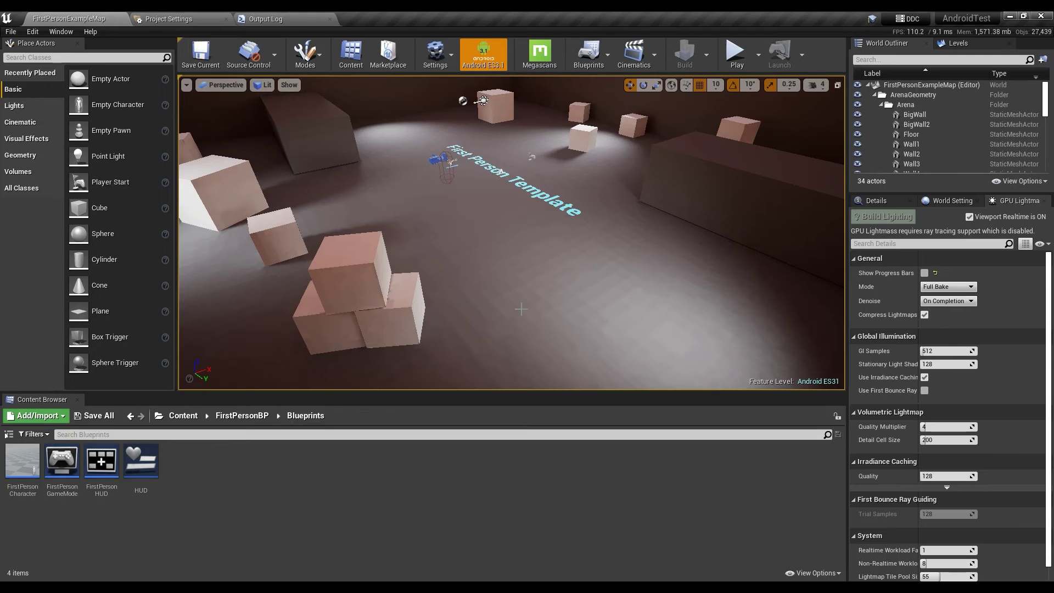
pyautogui.moveTo(566, 311)
pyautogui.mouseDown(button='right')
pyautogui.moveTo(714, 263)
pyautogui.moveTo(566, 247)
pyautogui.moveTo(567, 311)
pyautogui.mouseUp(button='right')
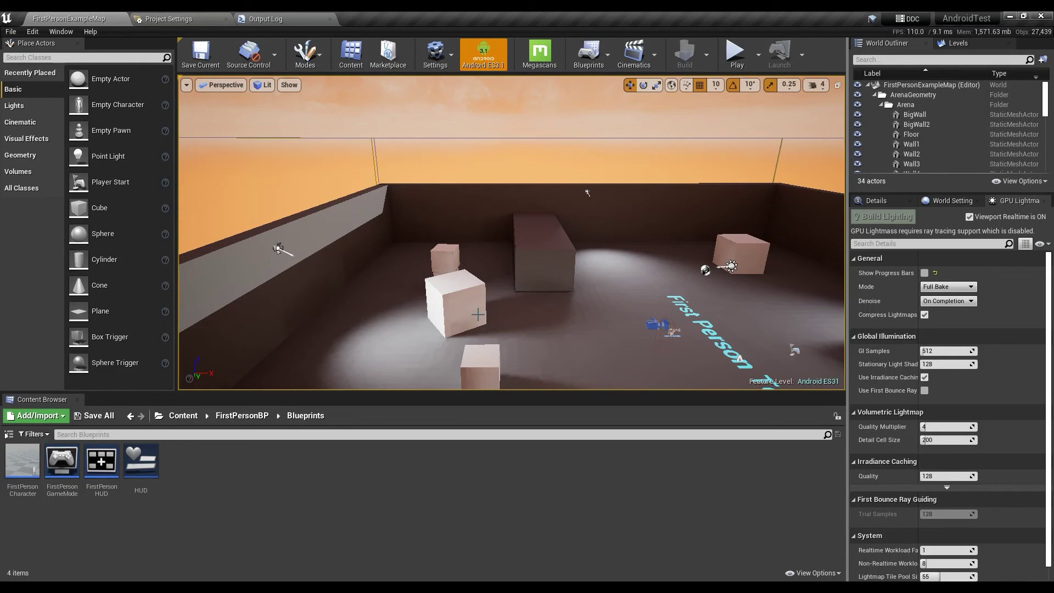
pyautogui.moveTo(473, 297)
pyautogui.mouseDown(button='right')
pyautogui.moveTo(565, 330)
pyautogui.moveTo(434, 289)
pyautogui.moveTo(554, 351)
pyautogui.moveTo(615, 333)
pyautogui.moveTo(473, 297)
pyautogui.mouseUp(button='right')
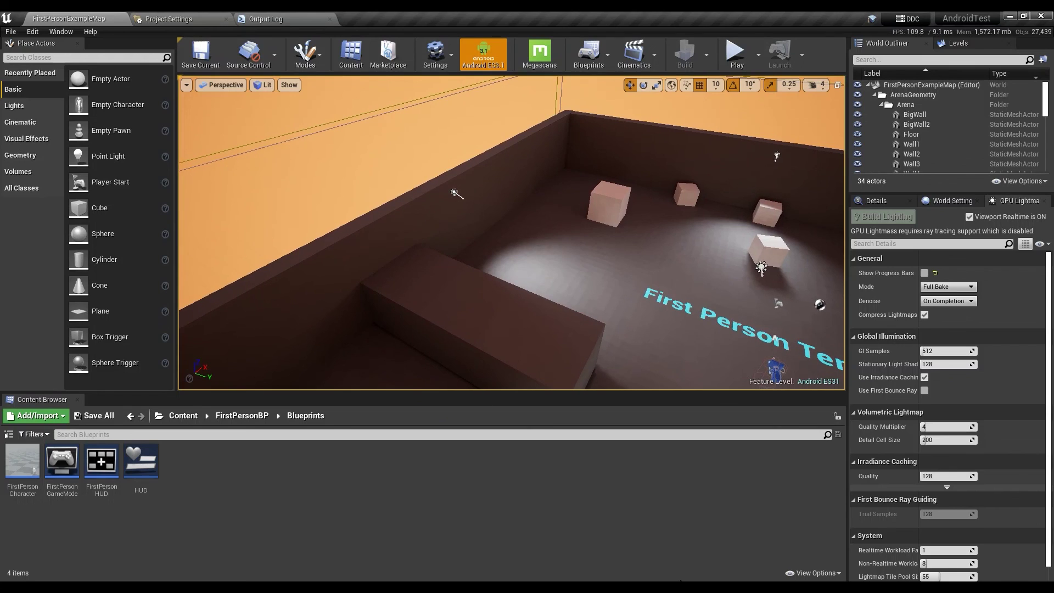